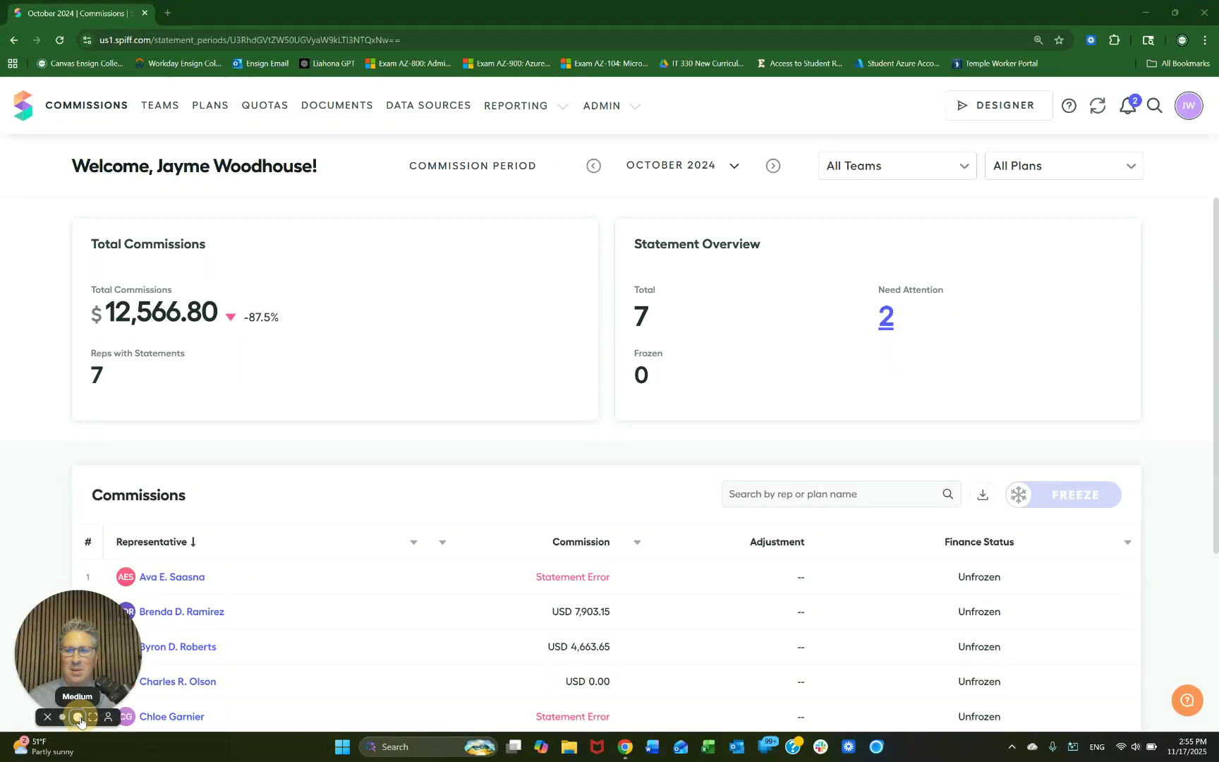
# Step: Open the October 2024 statements that need attention and widen the Error Message column to fit its full text
pyautogui.click(78, 717)
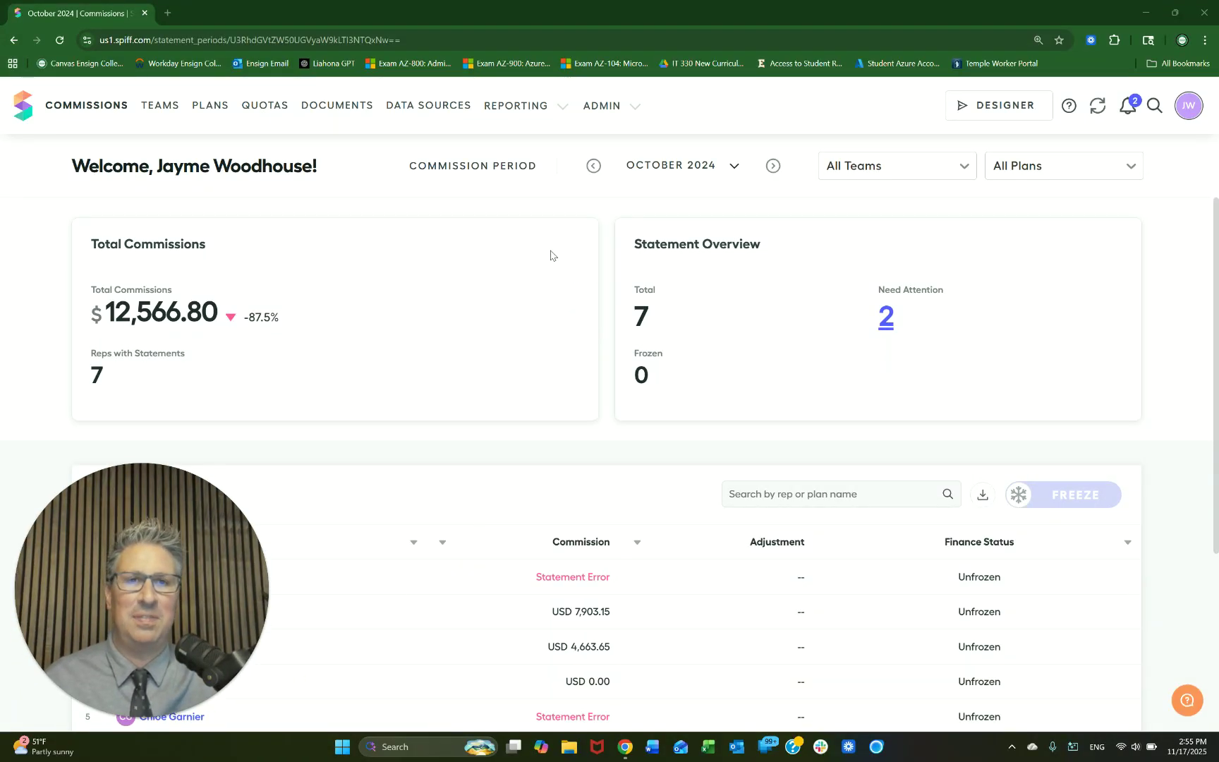
pyautogui.scroll(-1, 561, 256)
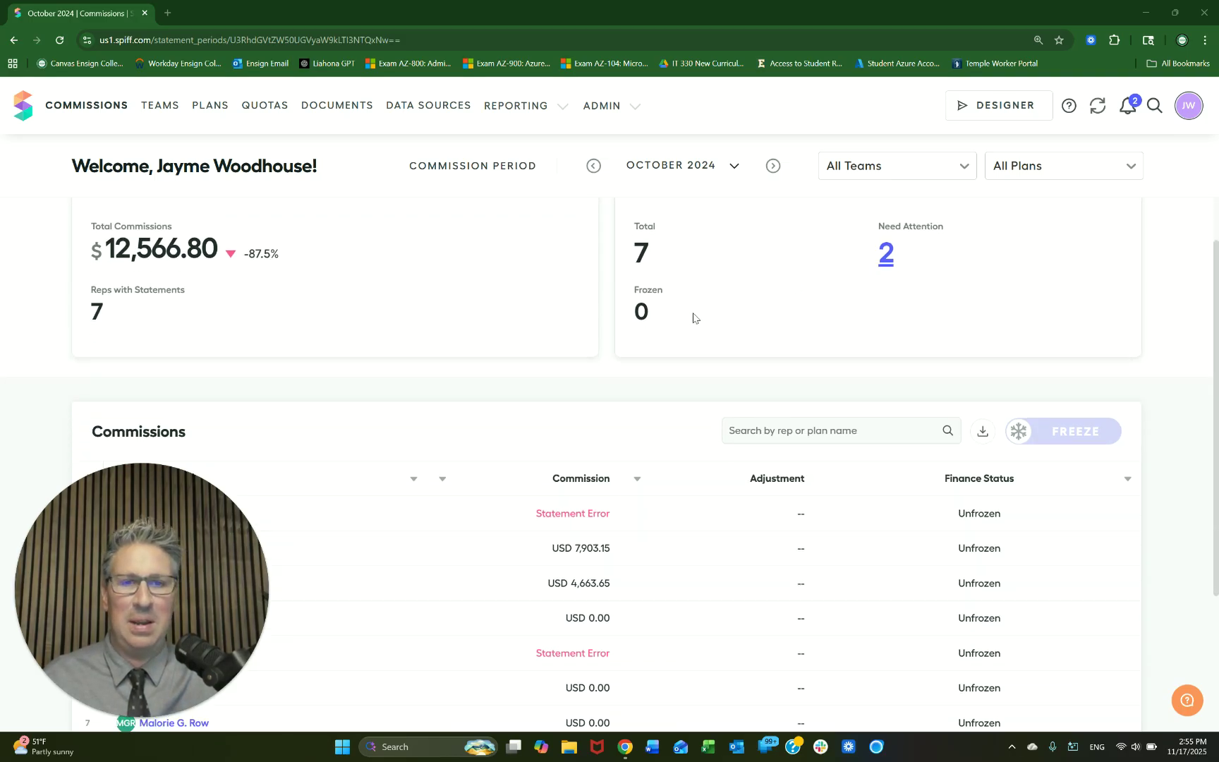
pyautogui.scroll(-2, 693, 318)
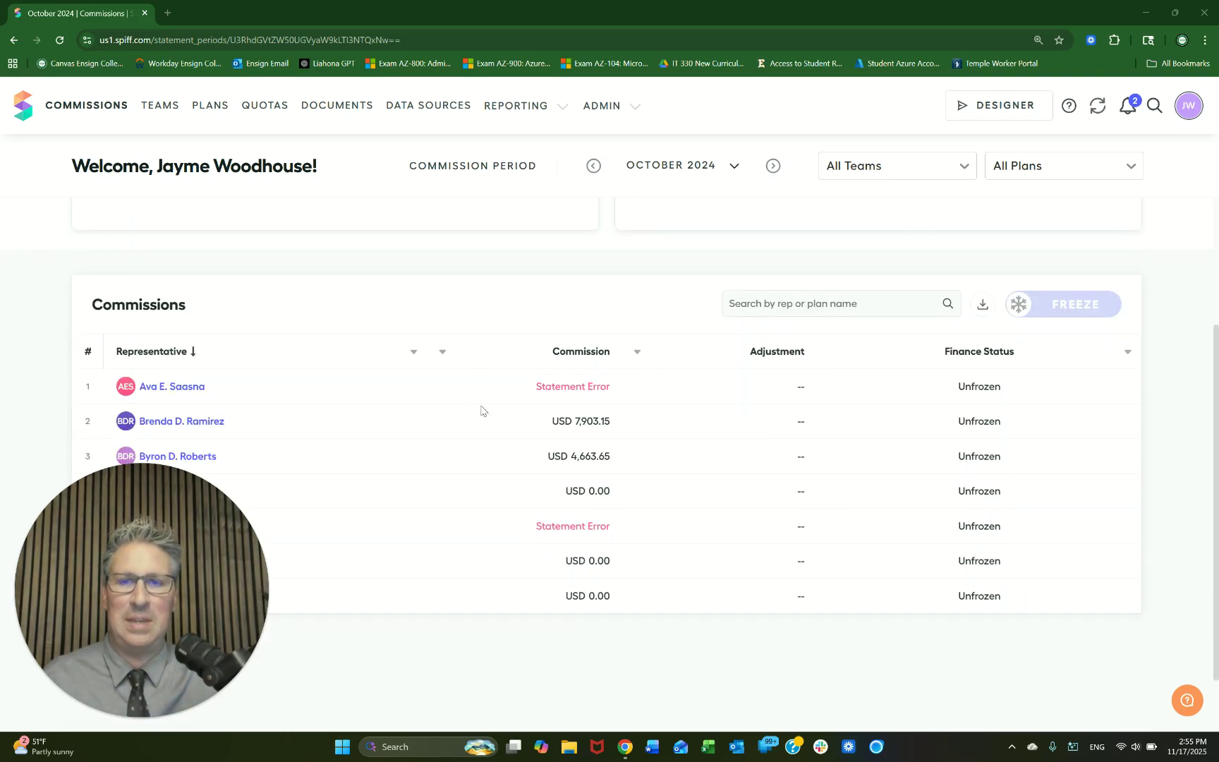
pyautogui.scroll(-1, 471, 394)
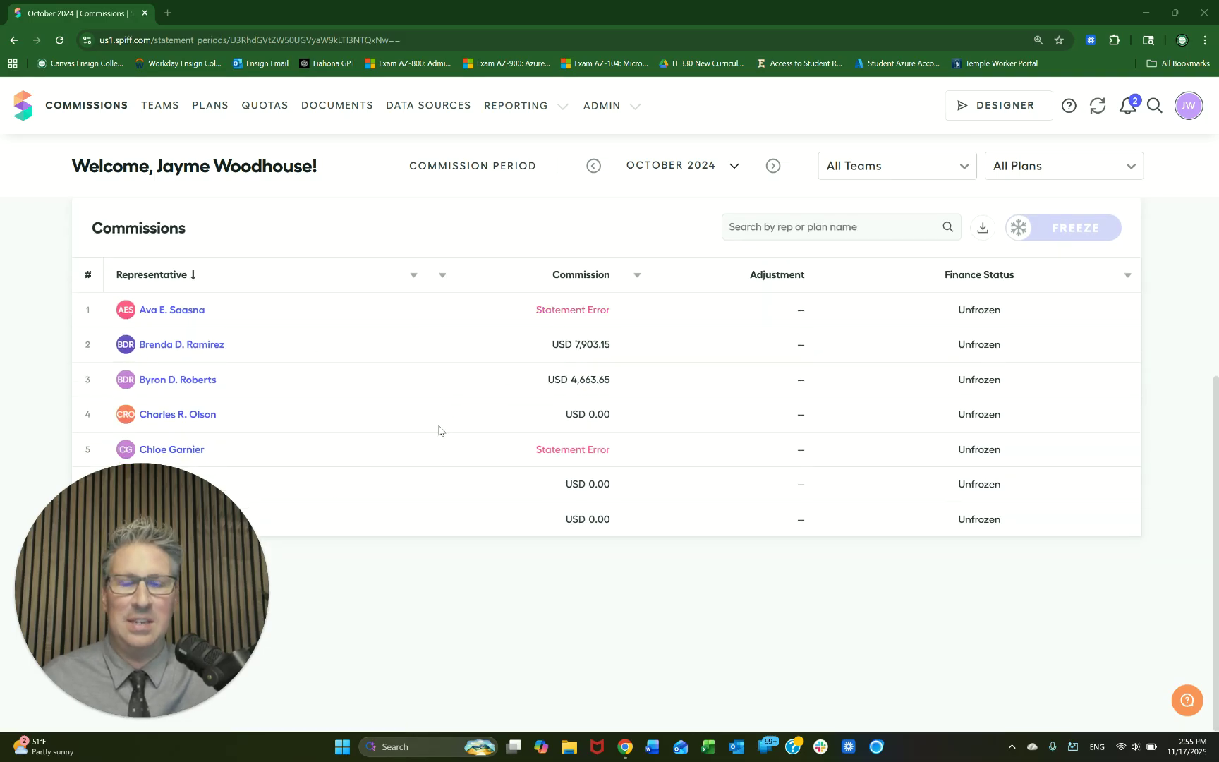
pyautogui.scroll(4, 438, 430)
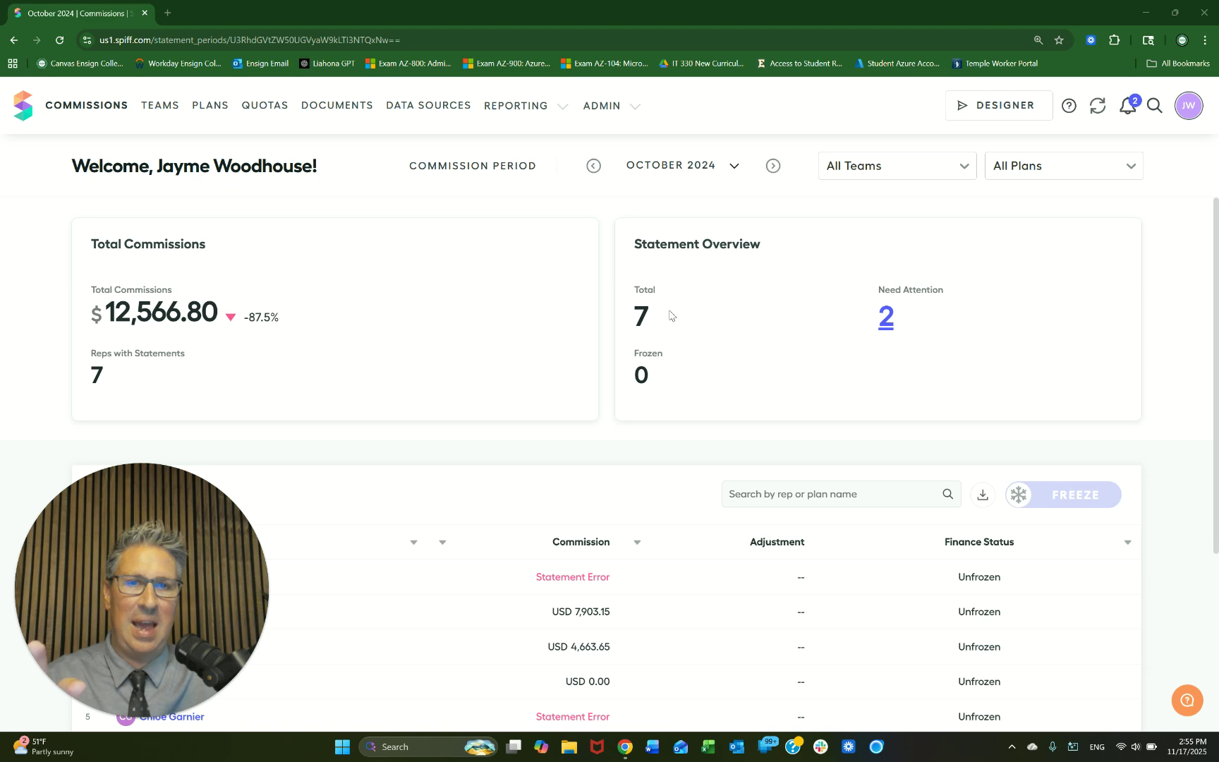
pyautogui.click(886, 318)
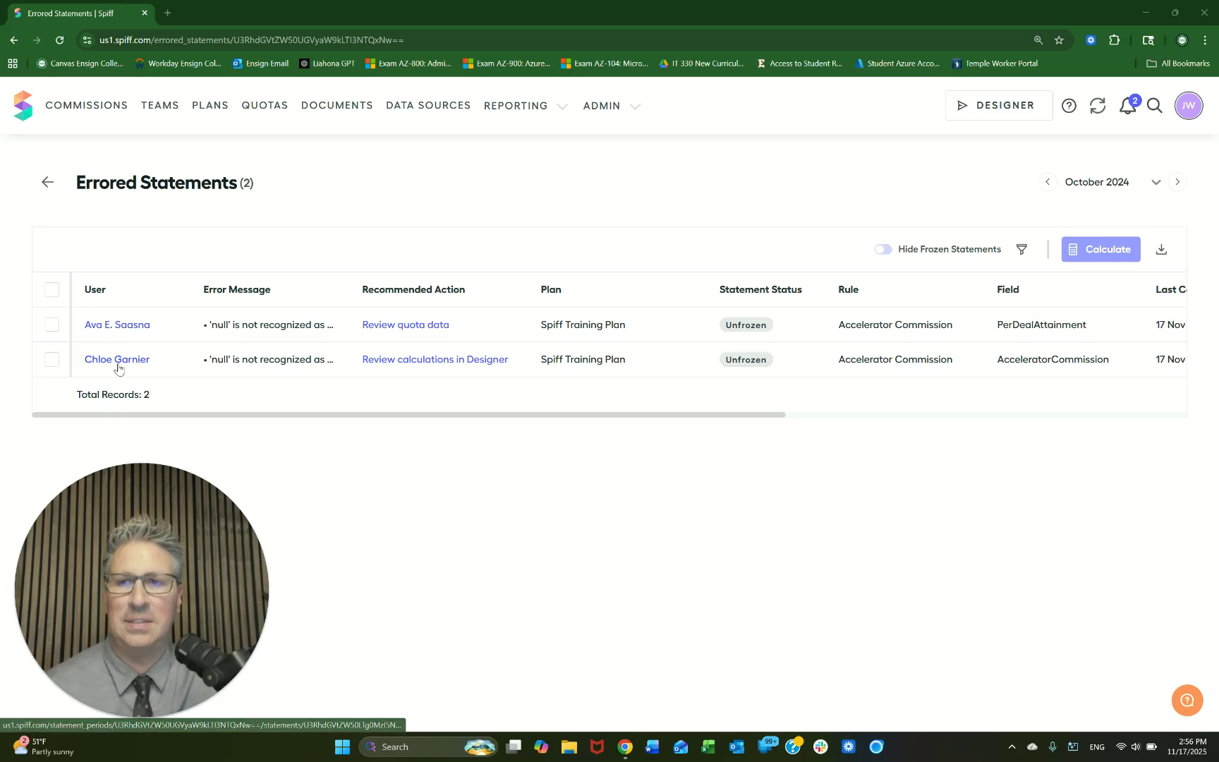
pyautogui.moveTo(351, 294); pyautogui.dragTo(518, 290)
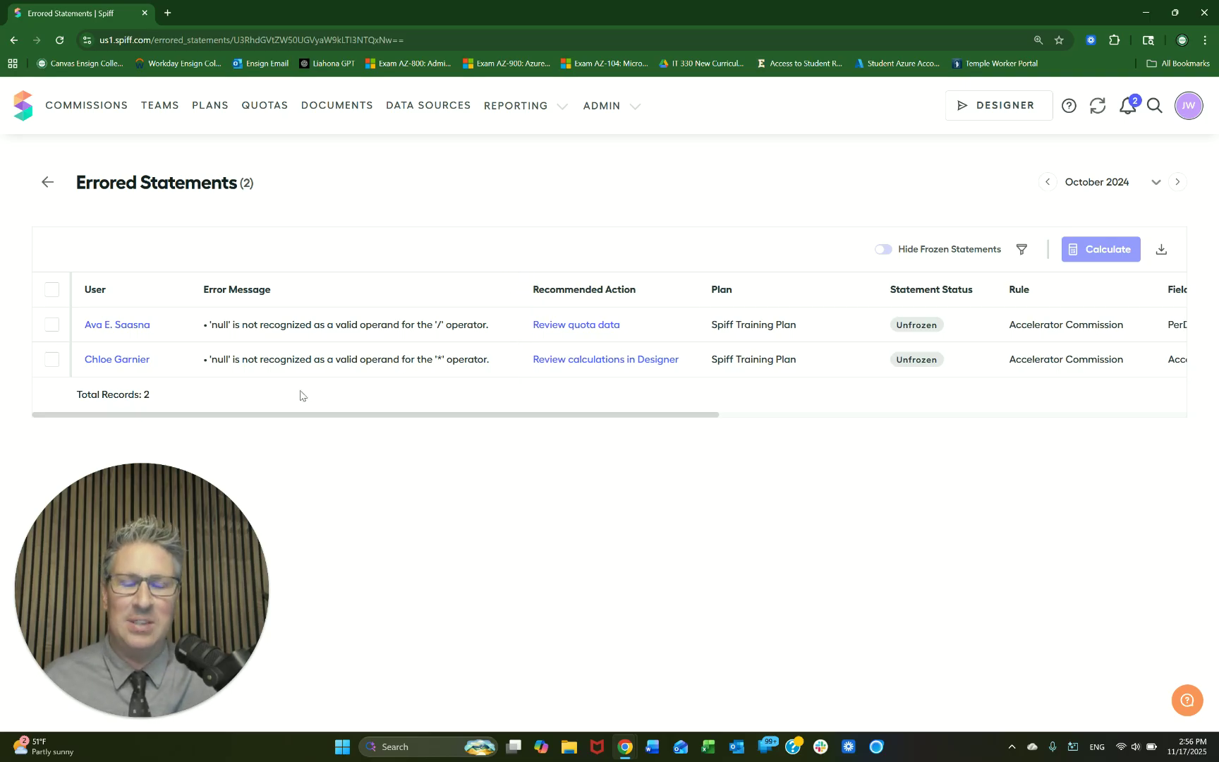
# Step: Examine the null operand in the error messages of both errored statements
pyautogui.doubleClick(217, 324)
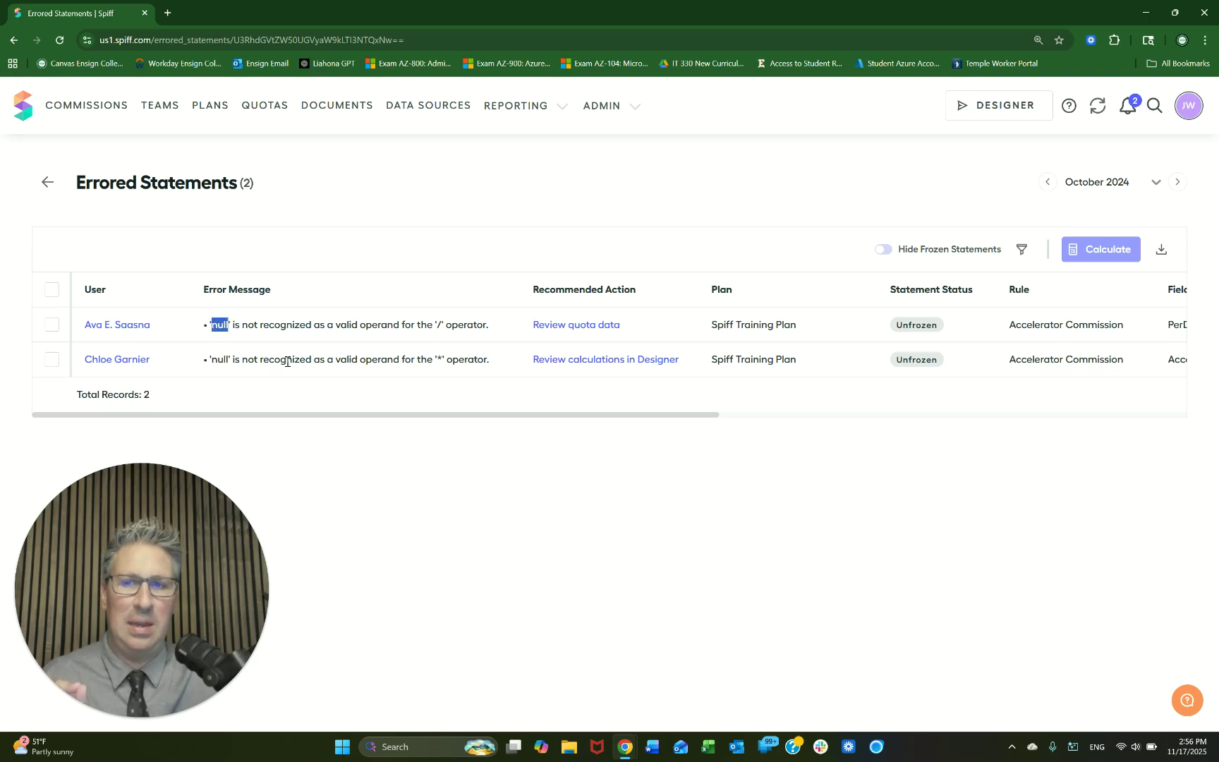
pyautogui.doubleClick(221, 358)
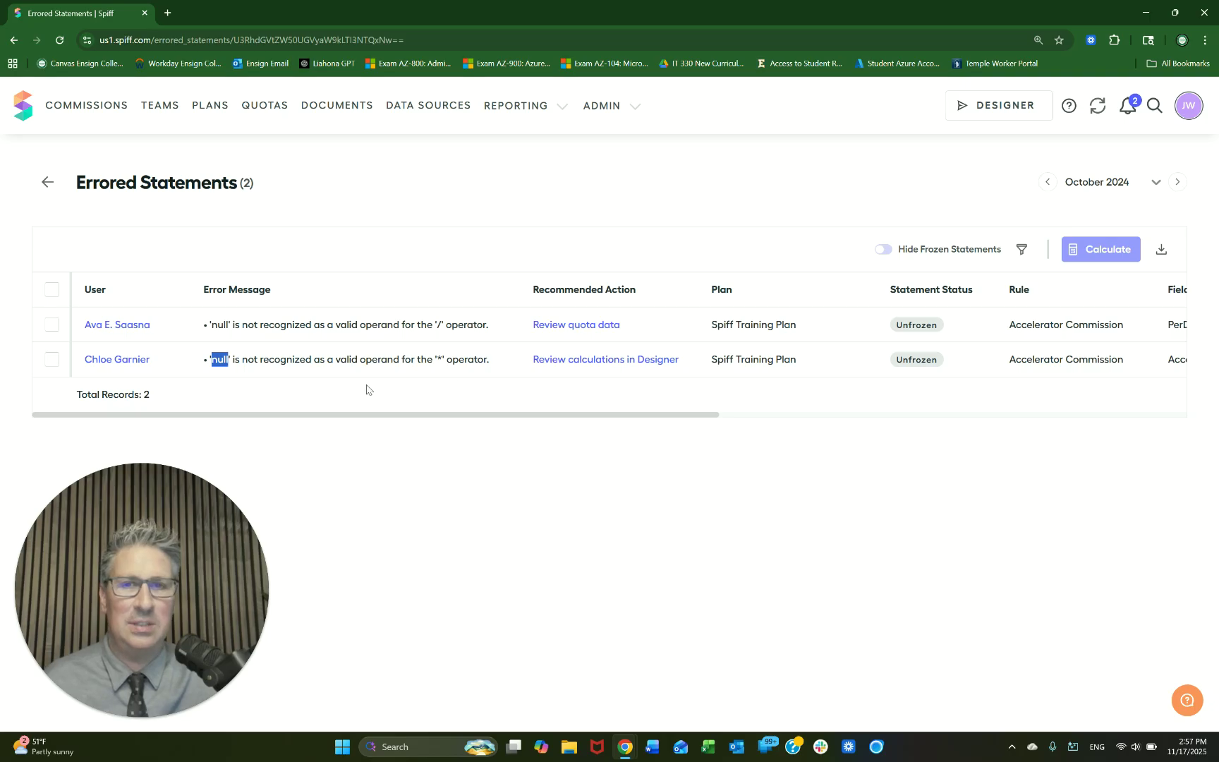
pyautogui.click(226, 392)
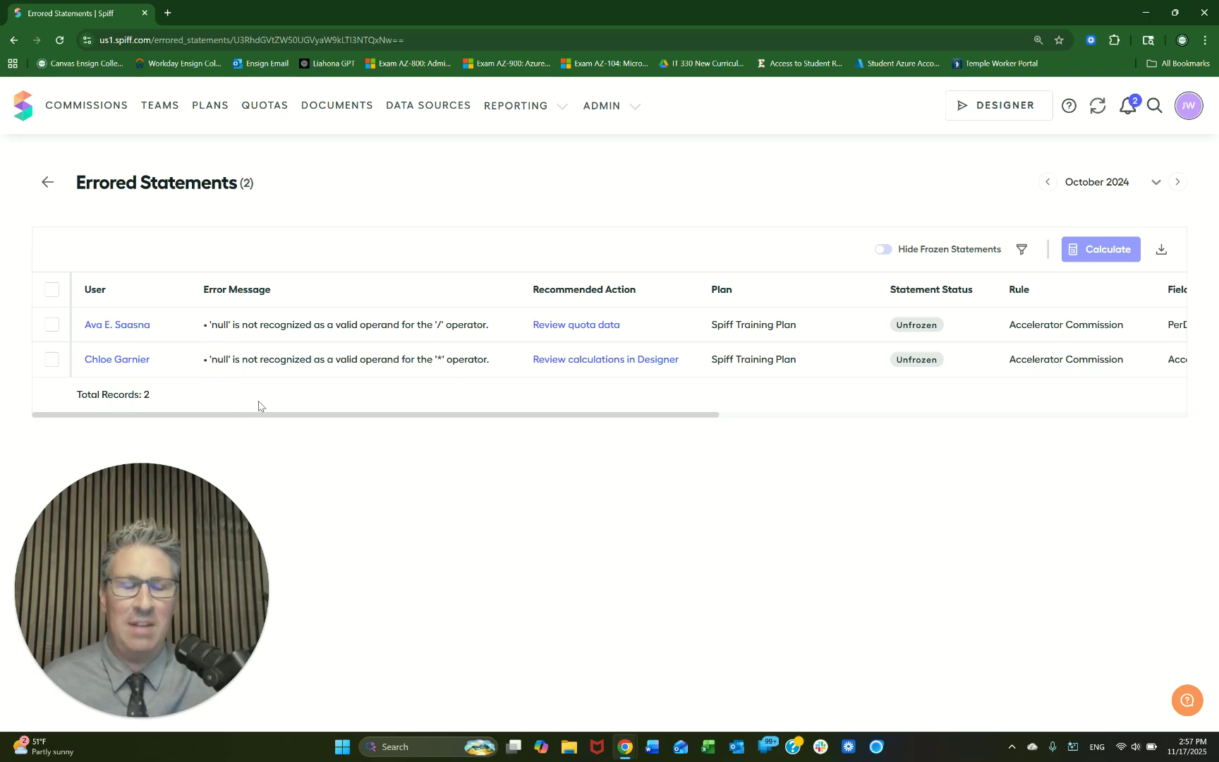
pyautogui.doubleClick(216, 359)
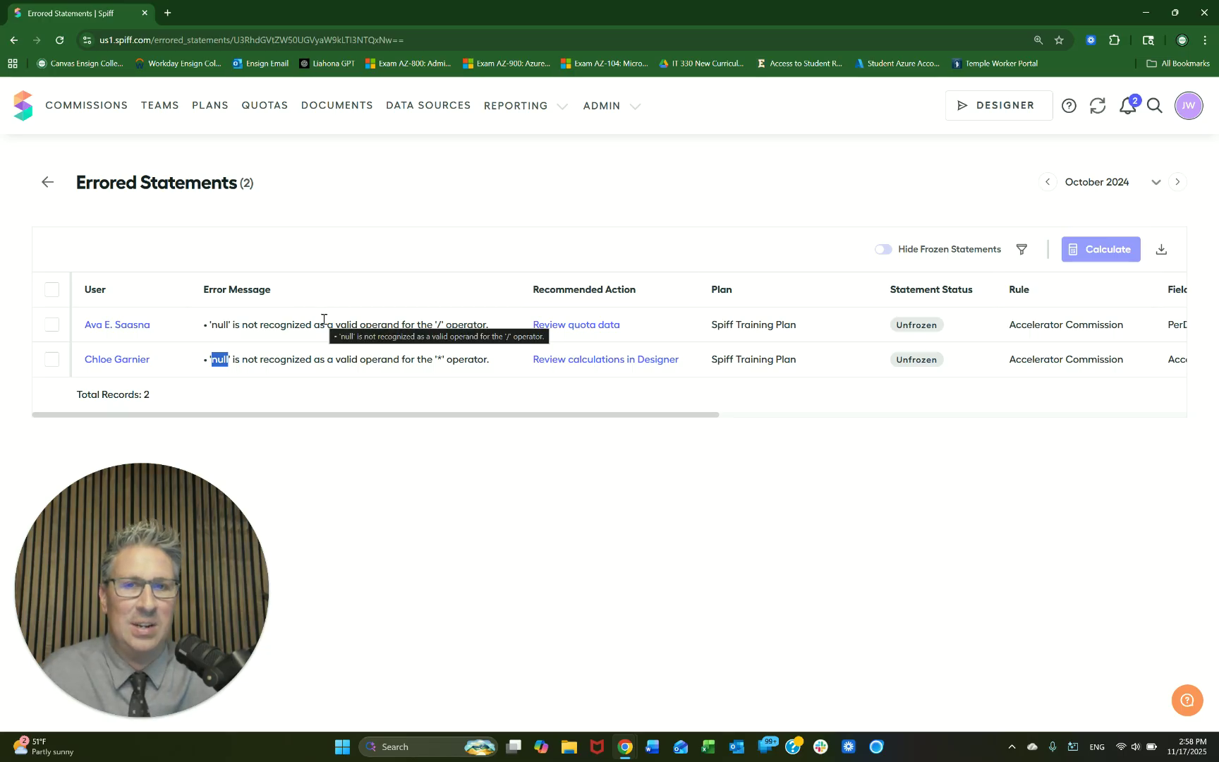
# Step: Follow the quota review recommendation to QuarterlyTrainingQuotaTable and set the displayed period to start at Q1 2024
pyautogui.click(575, 327)
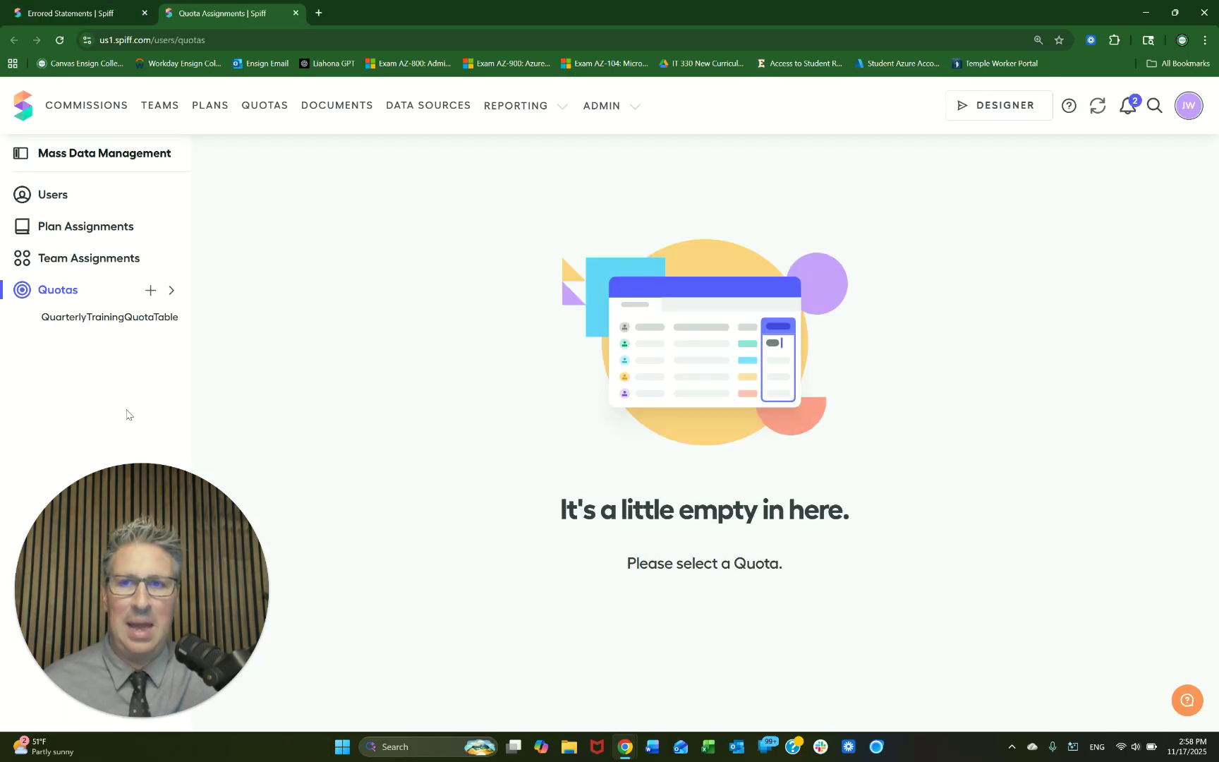
pyautogui.click(108, 319)
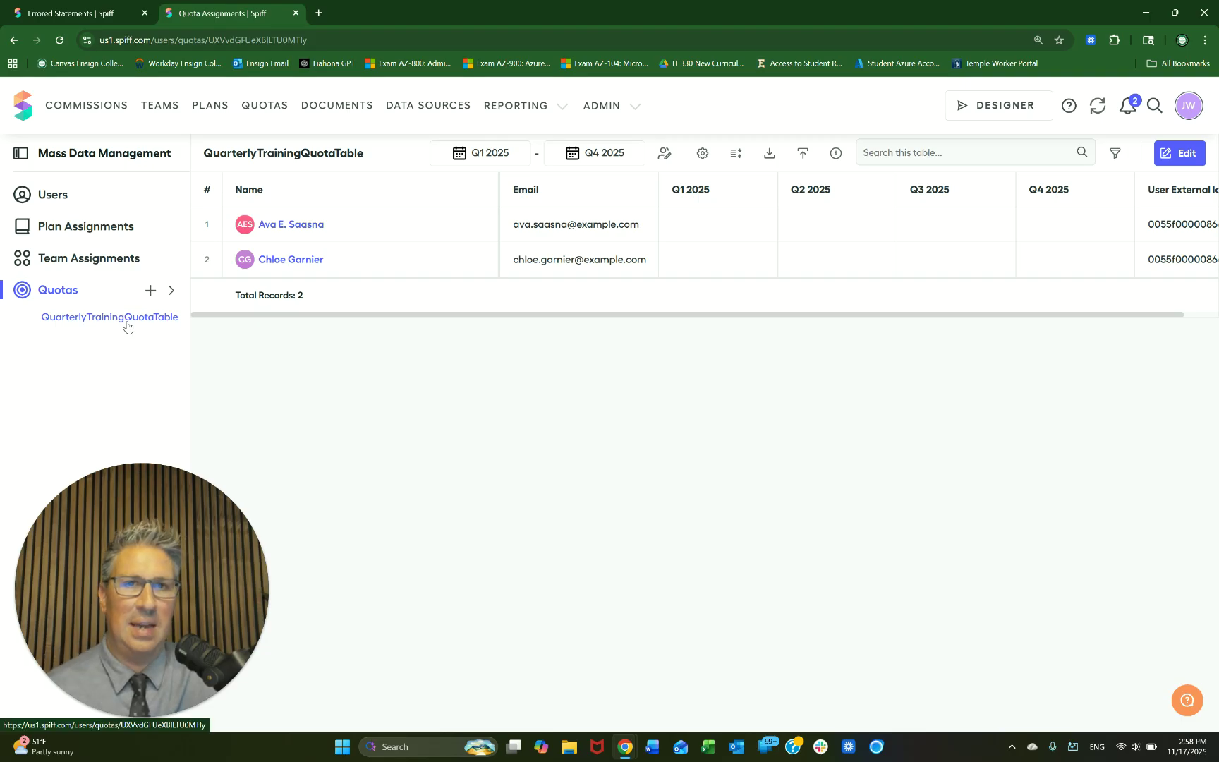
pyautogui.click(497, 155)
pyautogui.click(448, 188)
pyautogui.click(450, 210)
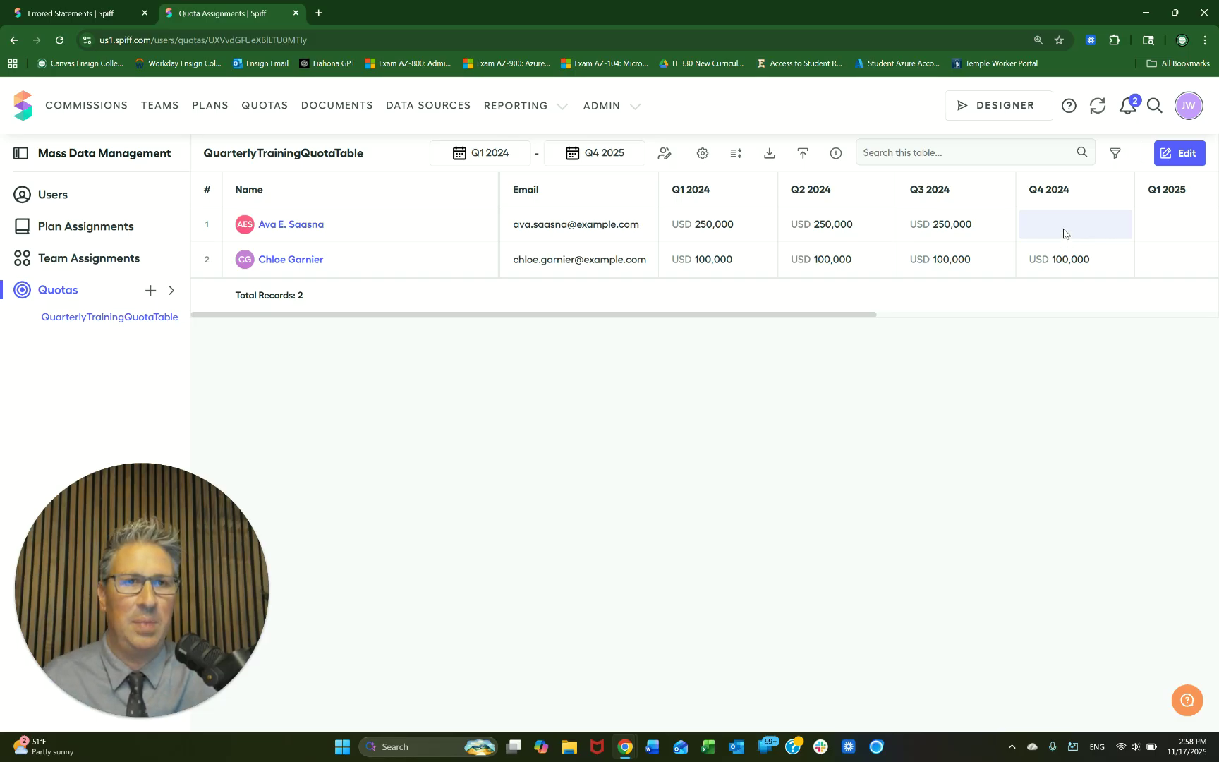
# Step: Fill the first representative's missing Q4 2024 quota with the Q3 value of USD 250,000 and save the quota table
pyautogui.click(994, 225)
pyautogui.moveTo(1014, 241); pyautogui.dragTo(1099, 247)
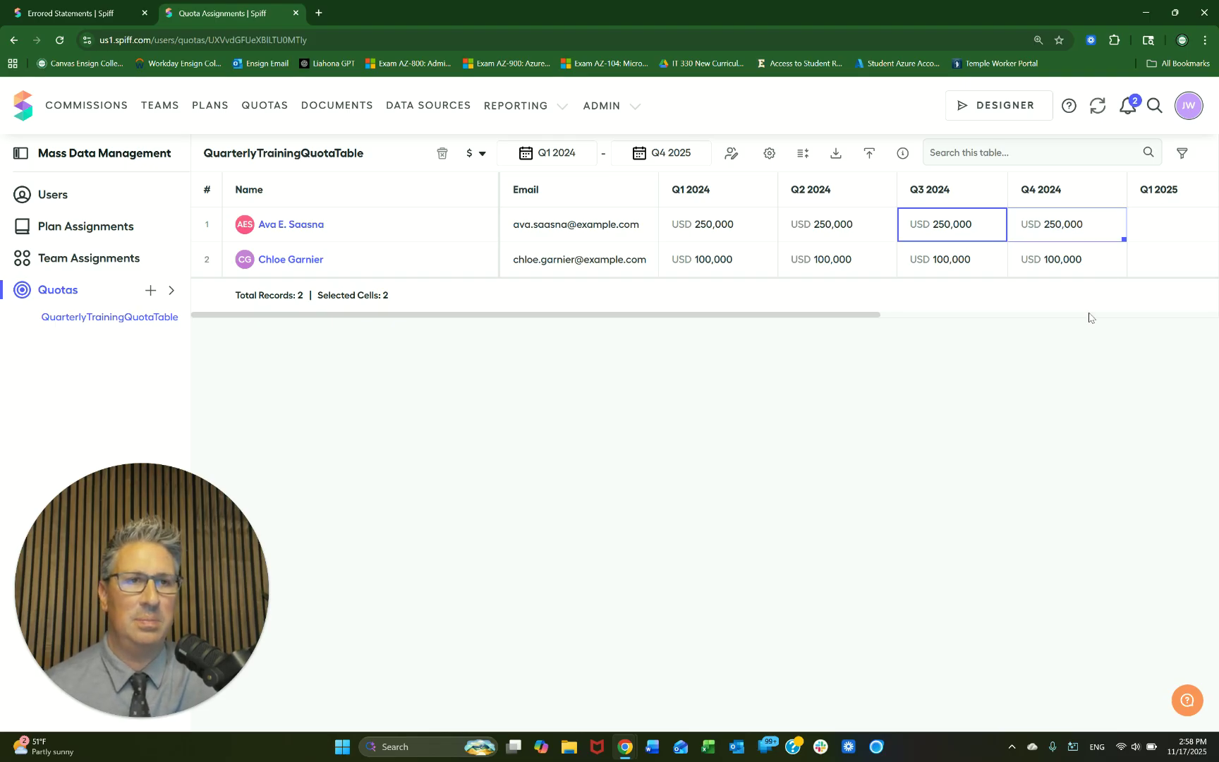
pyautogui.moveTo(876, 316); pyautogui.dragTo(944, 339)
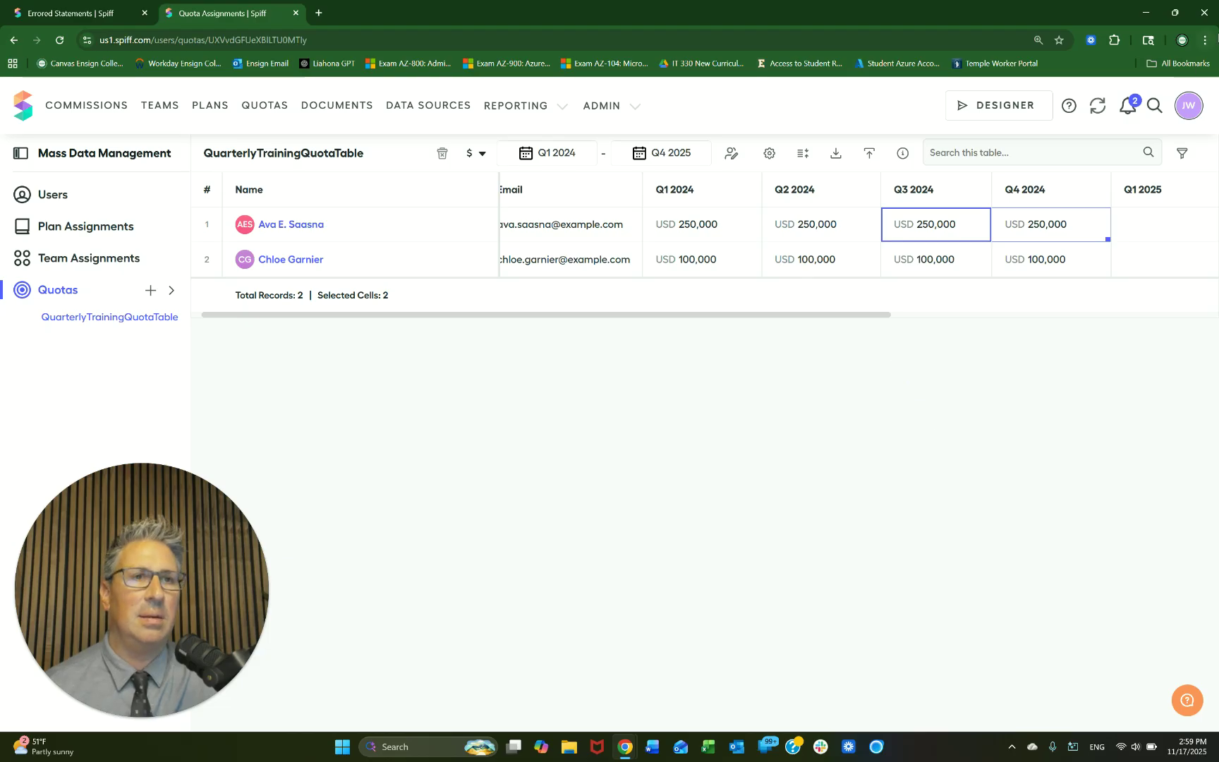
pyautogui.click(1205, 40)
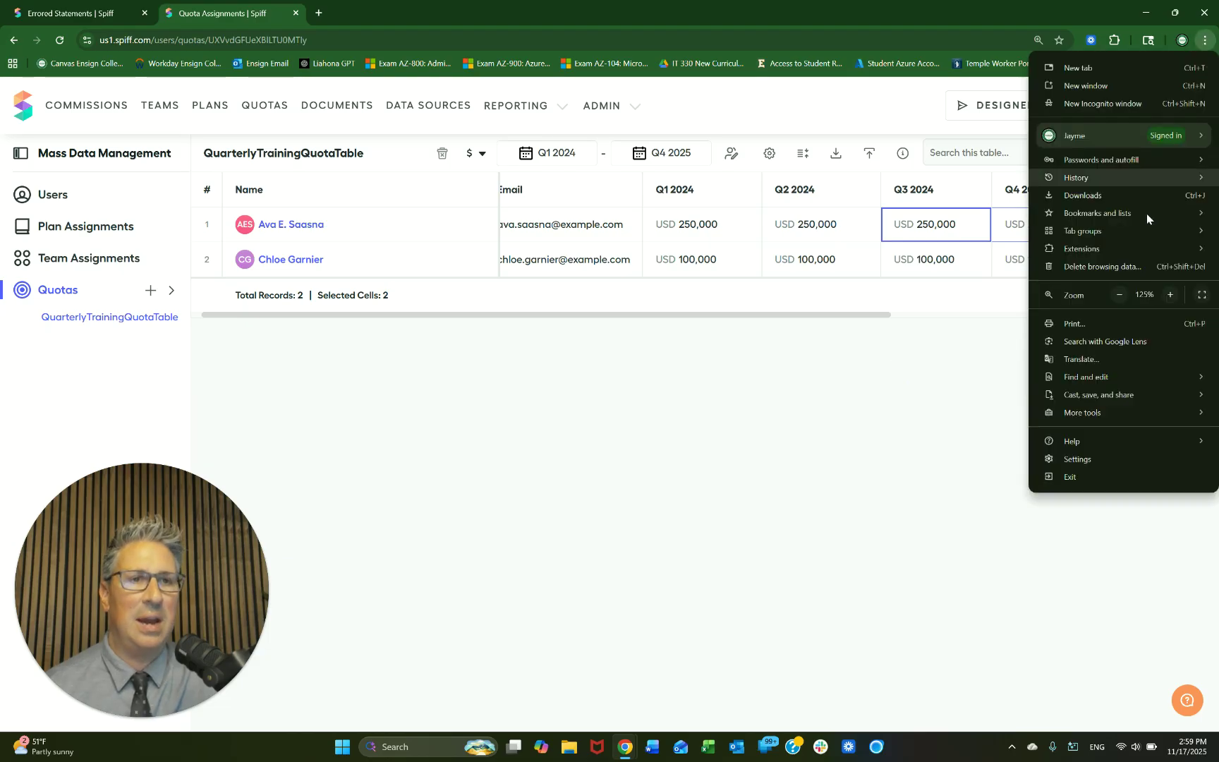
pyautogui.click(1121, 295)
pyautogui.click(1121, 295)
pyautogui.click(976, 355)
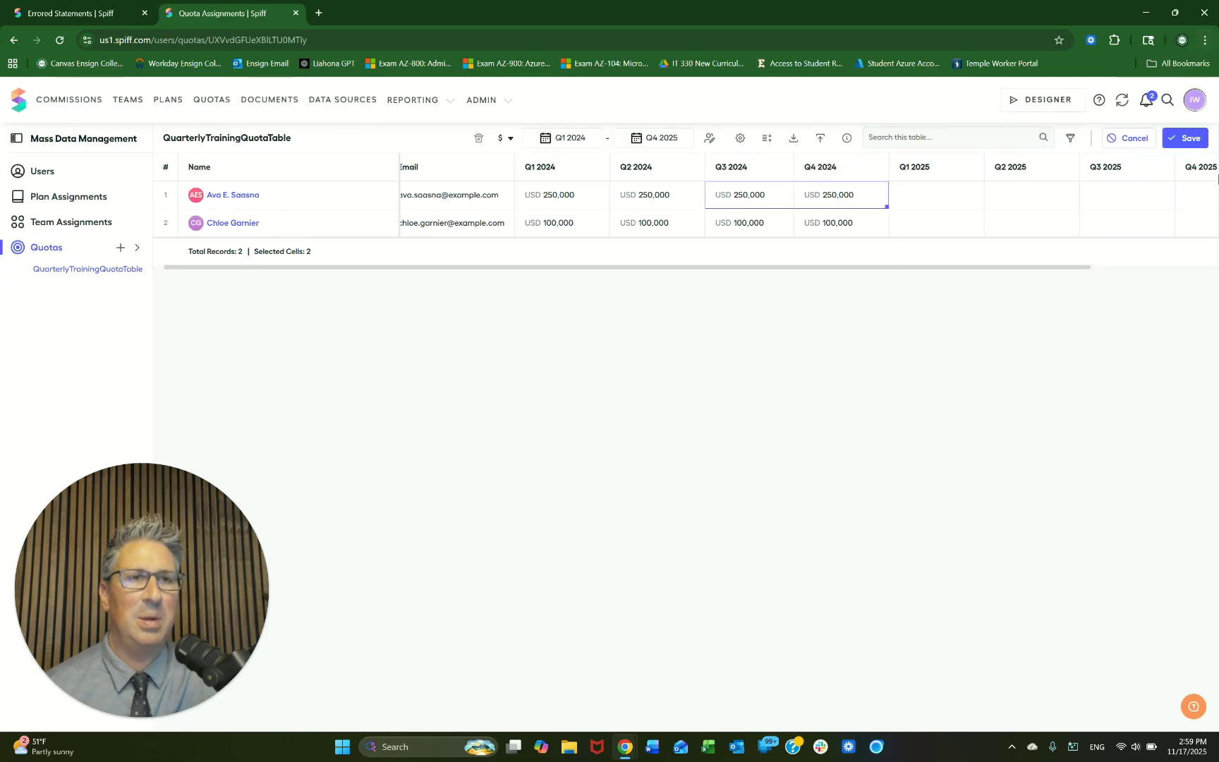
pyautogui.click(1187, 138)
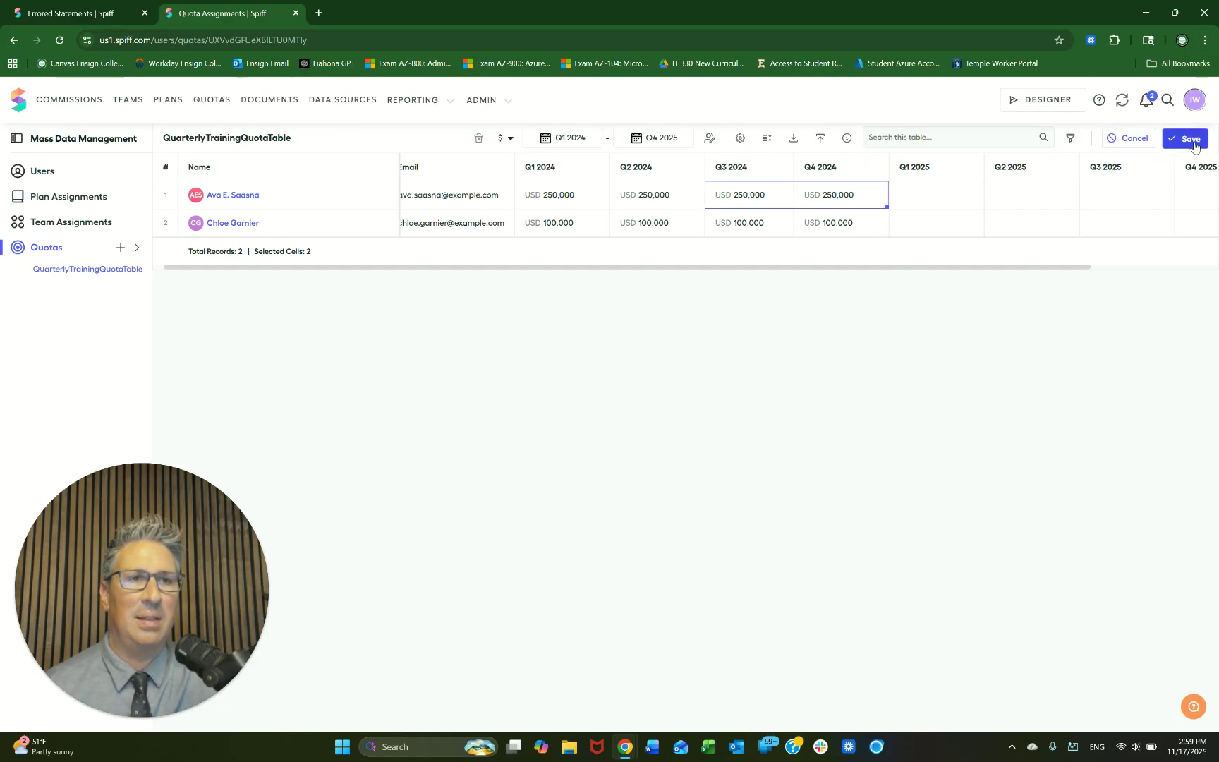
pyautogui.click(1205, 40)
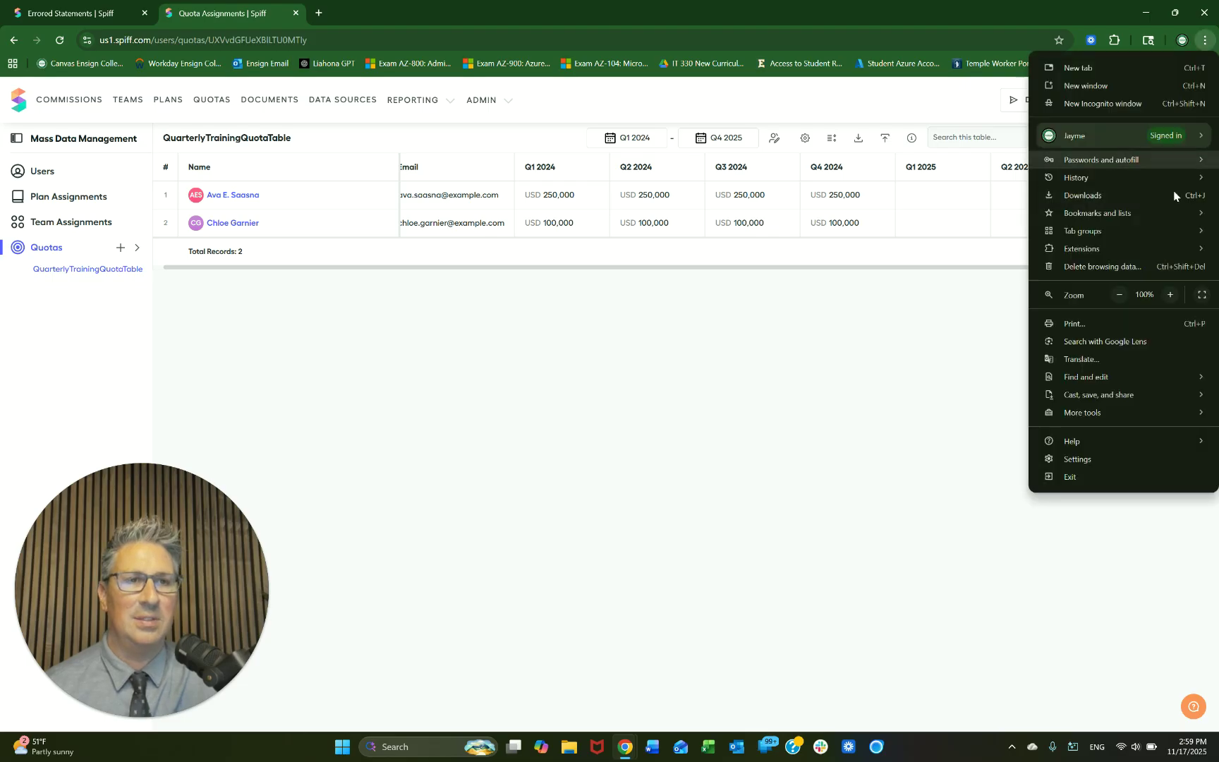
pyautogui.click(1171, 295)
pyautogui.click(1171, 294)
pyautogui.click(918, 437)
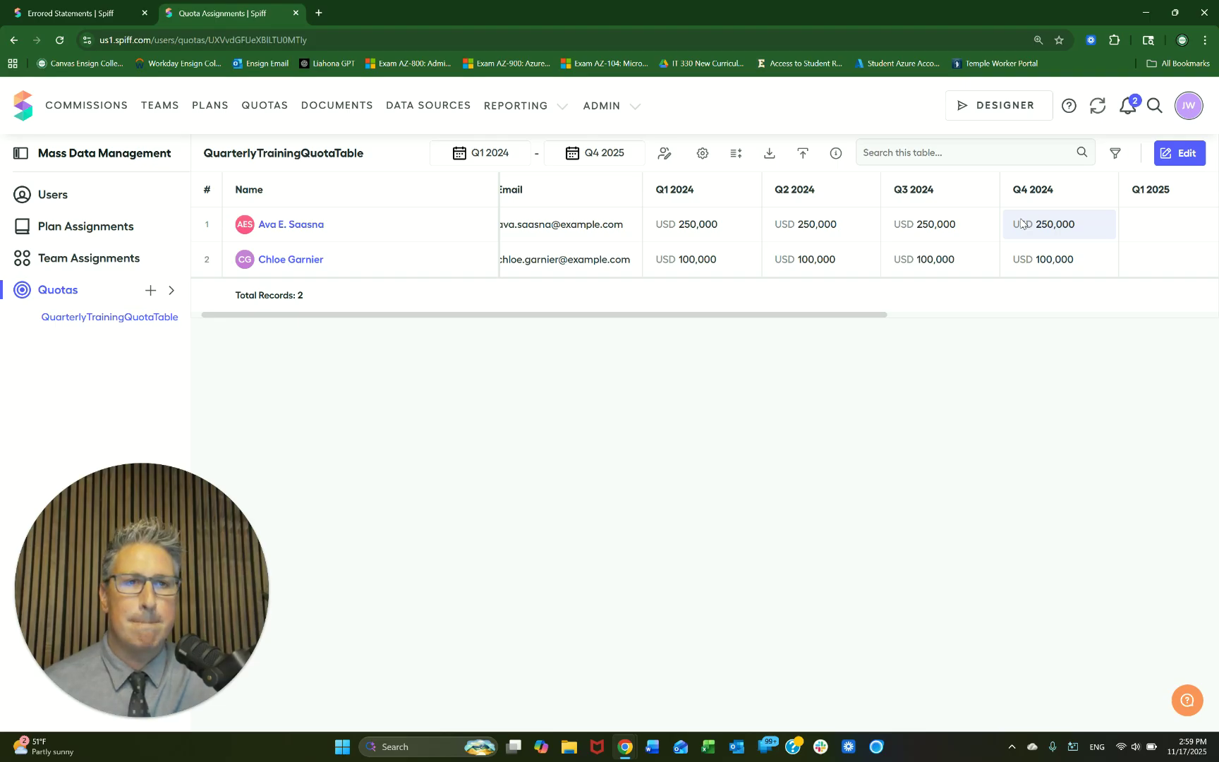
# Step: Return to the errored statements and, with frozen statements hidden, recalculate only the one with the '/' operator error
pyautogui.click(296, 14)
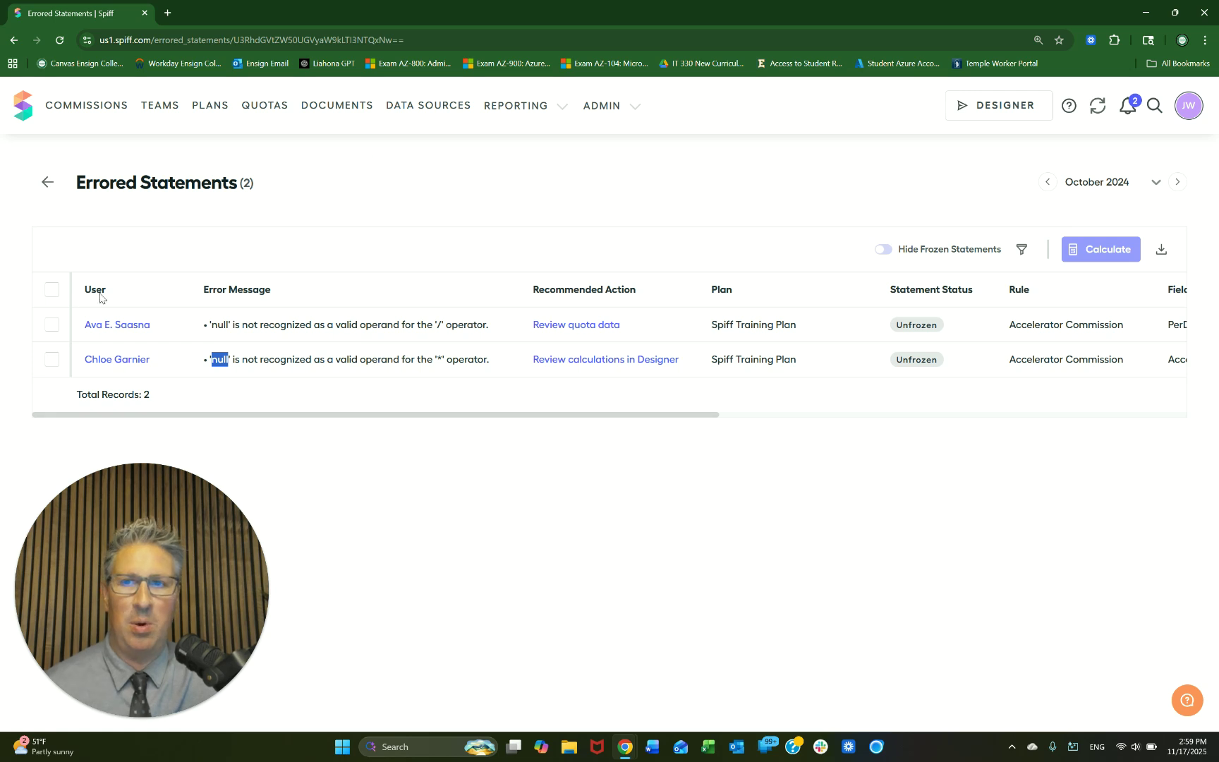
pyautogui.click(64, 334)
pyautogui.click(51, 328)
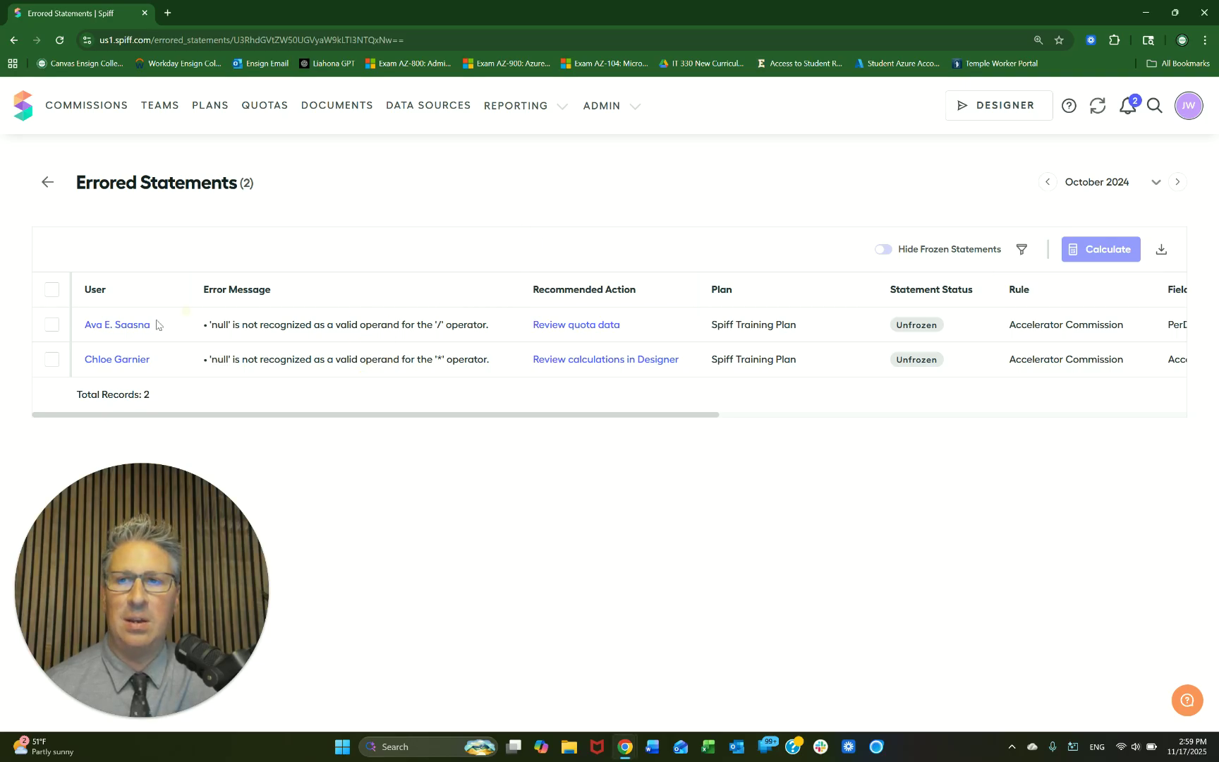
pyautogui.click(53, 328)
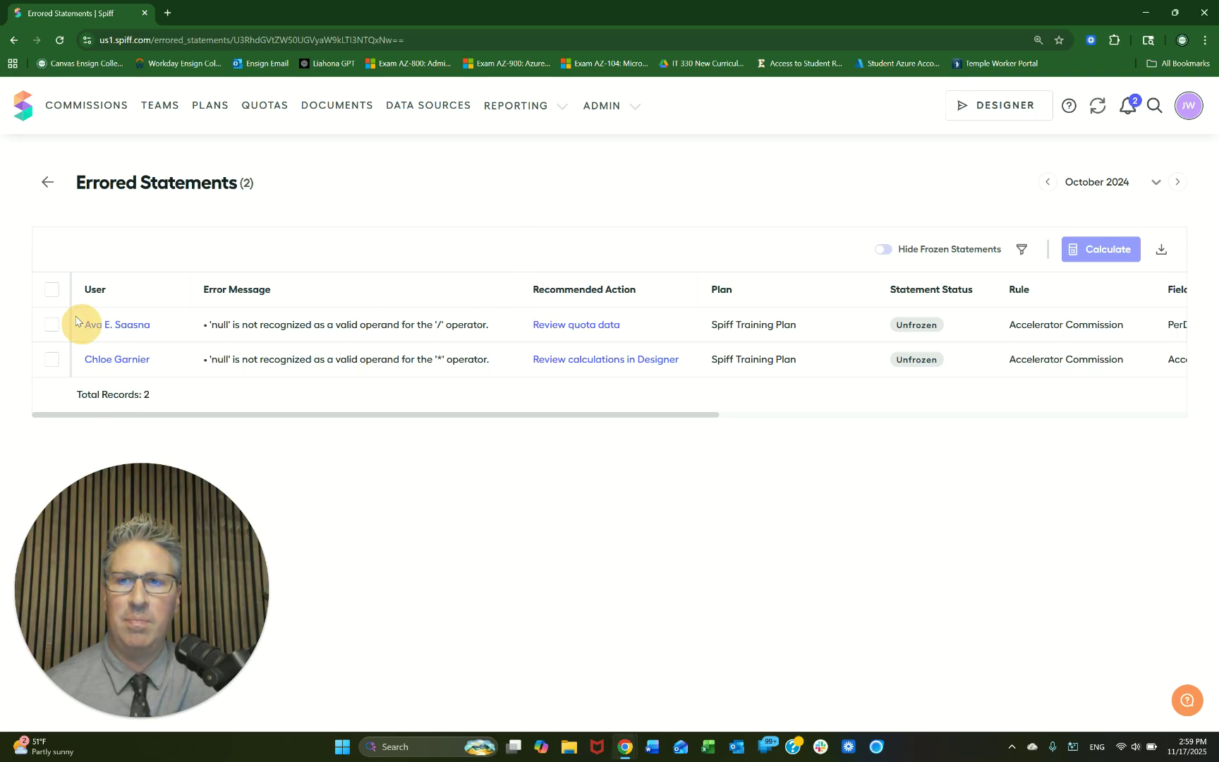
pyautogui.click(54, 291)
pyautogui.click(53, 360)
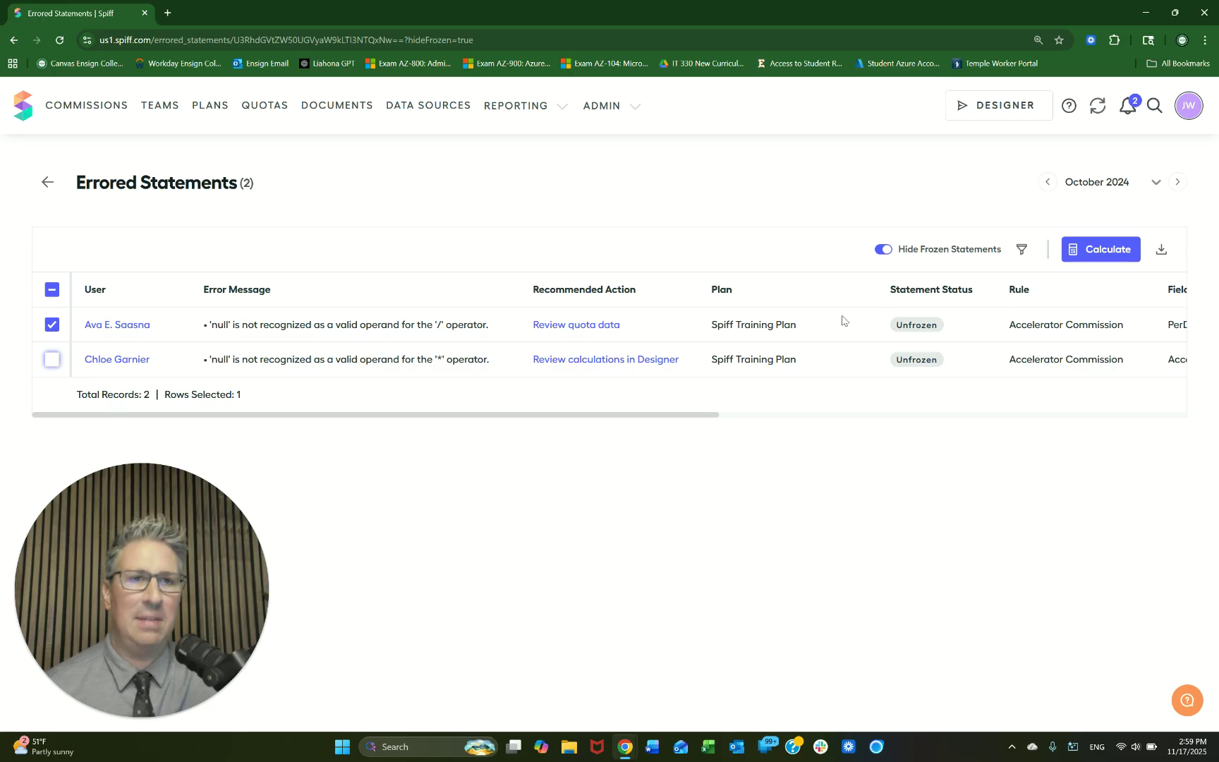
pyautogui.click(1108, 253)
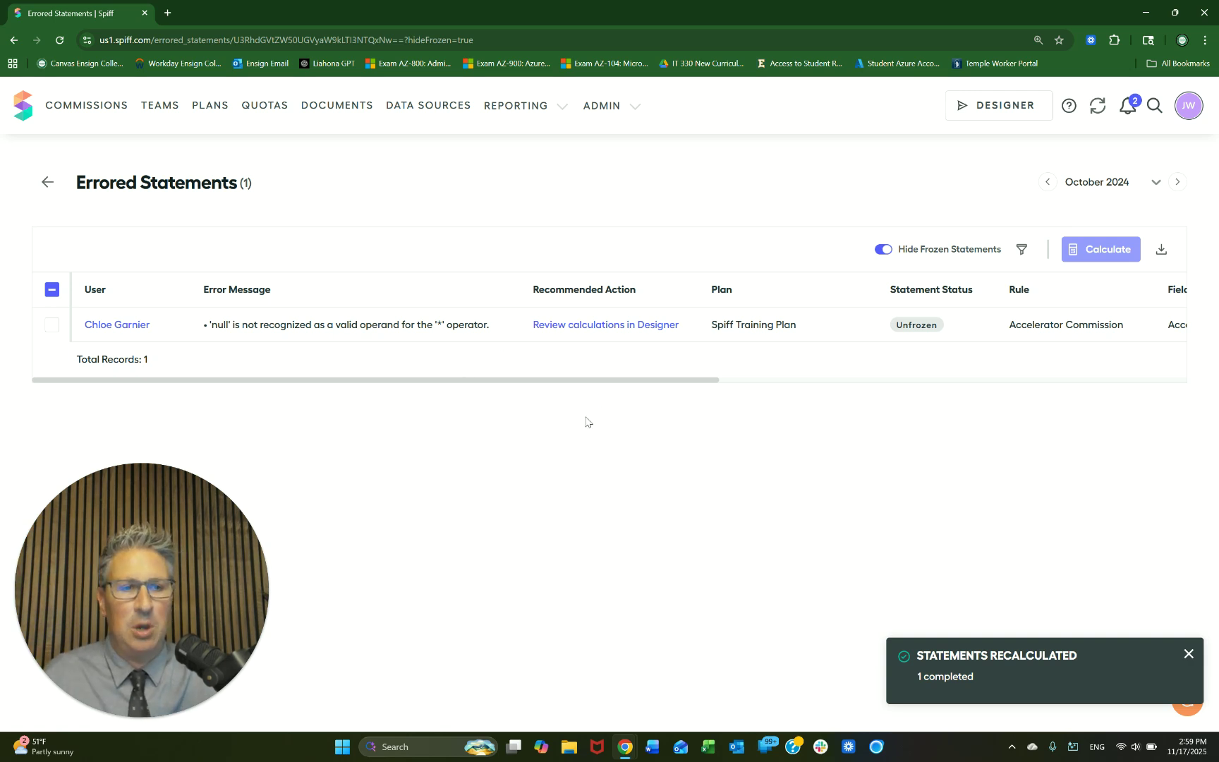
pyautogui.click(1189, 654)
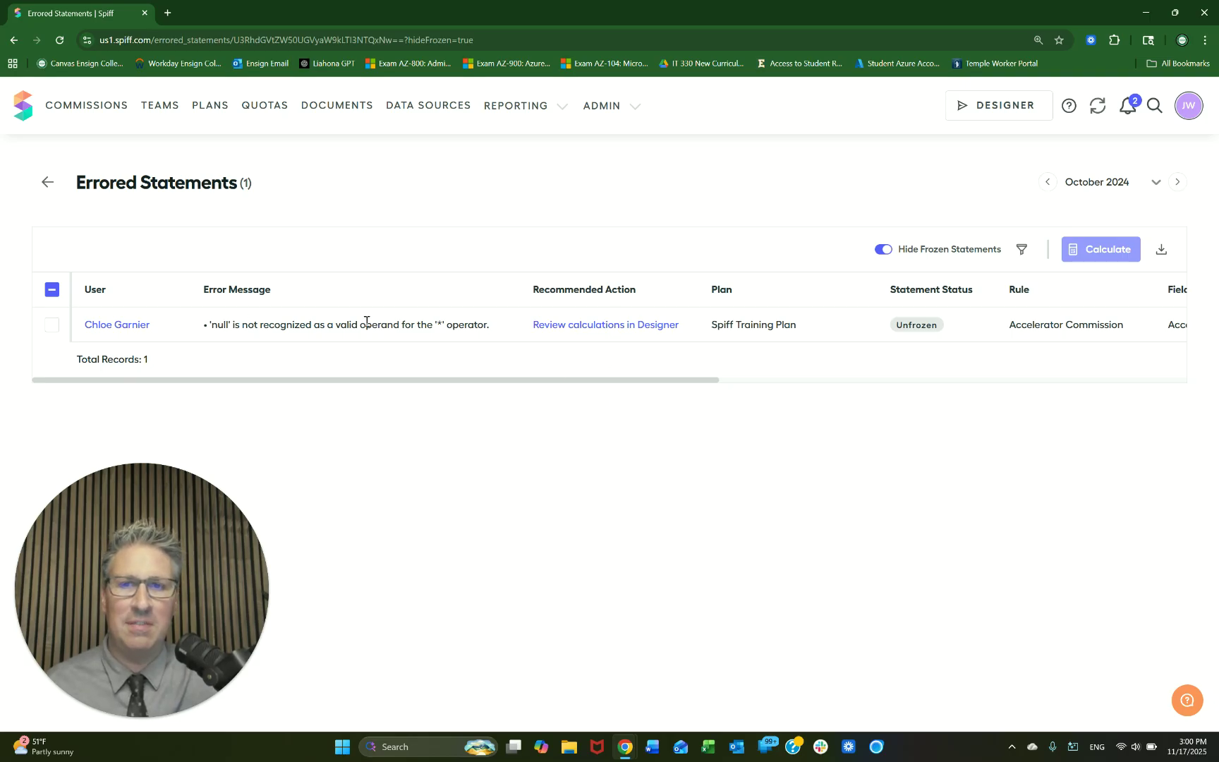
# Step: Open the remaining error's calculations in Designer, and open the affected representative's statement with its error details in the original tab
pyautogui.click(598, 327)
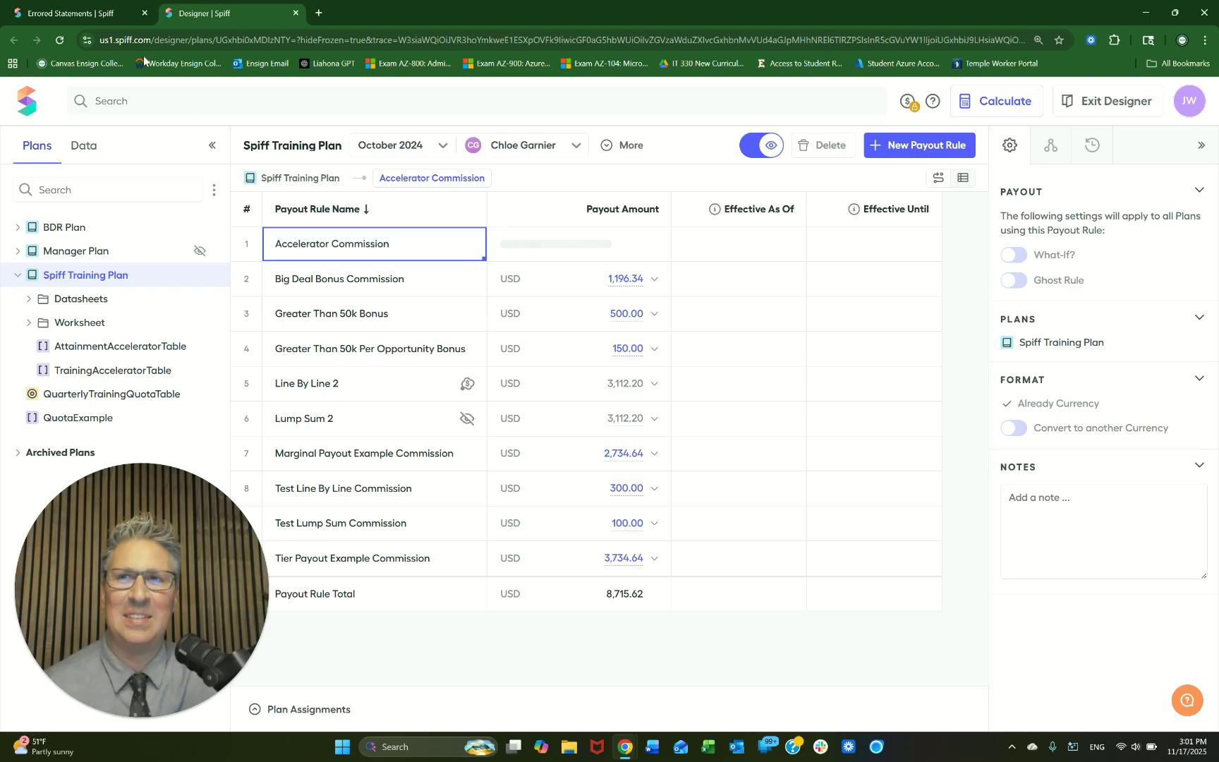
pyautogui.click(105, 13)
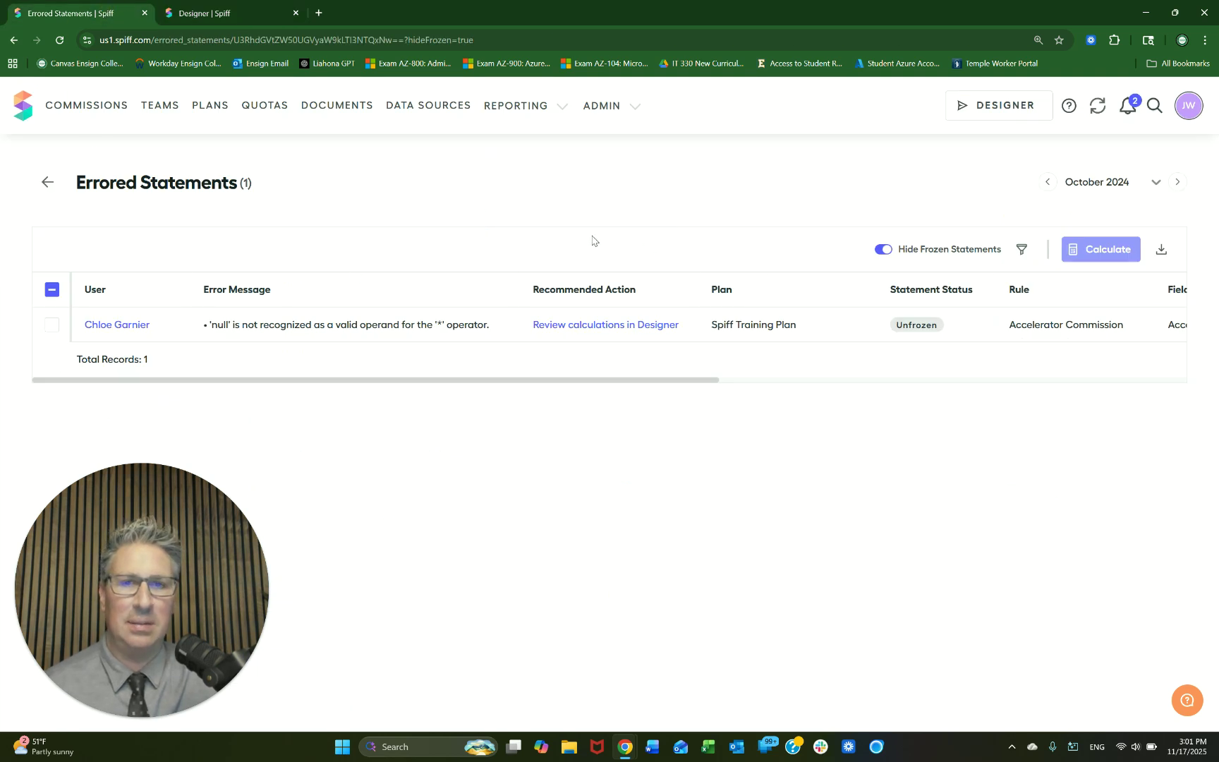
pyautogui.click(131, 325)
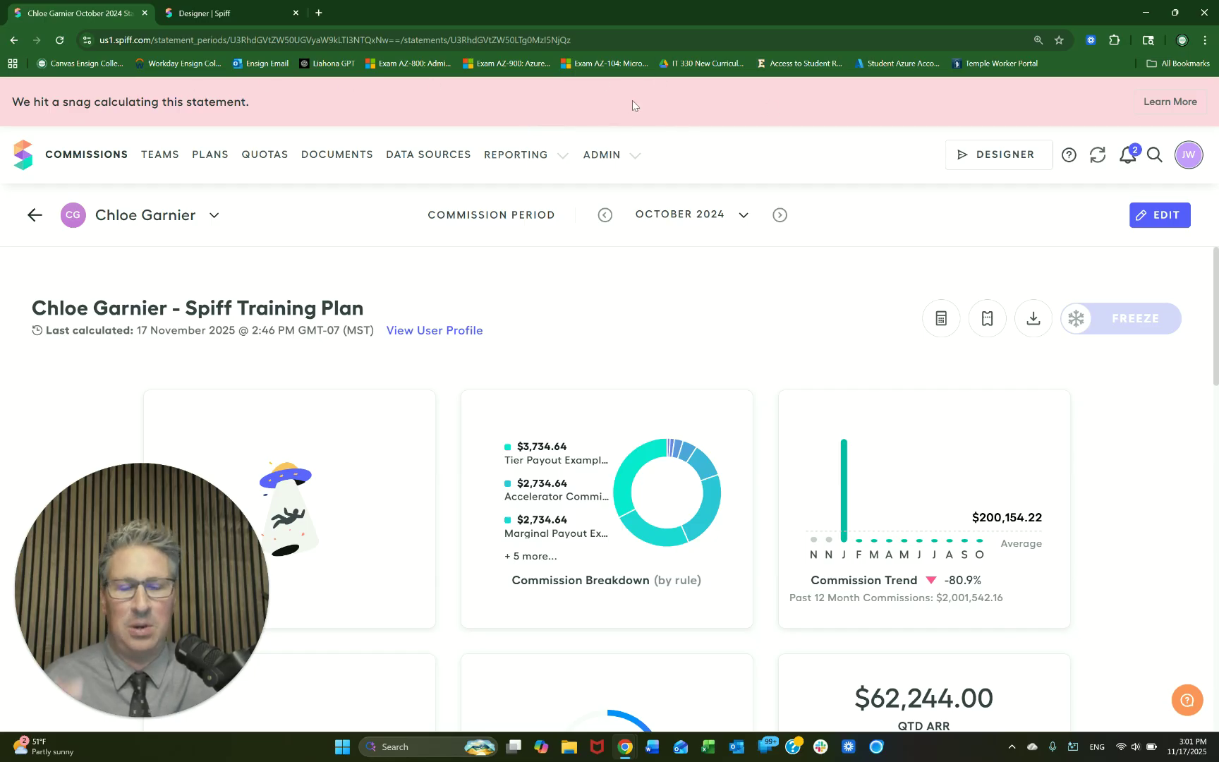
pyautogui.click(1163, 106)
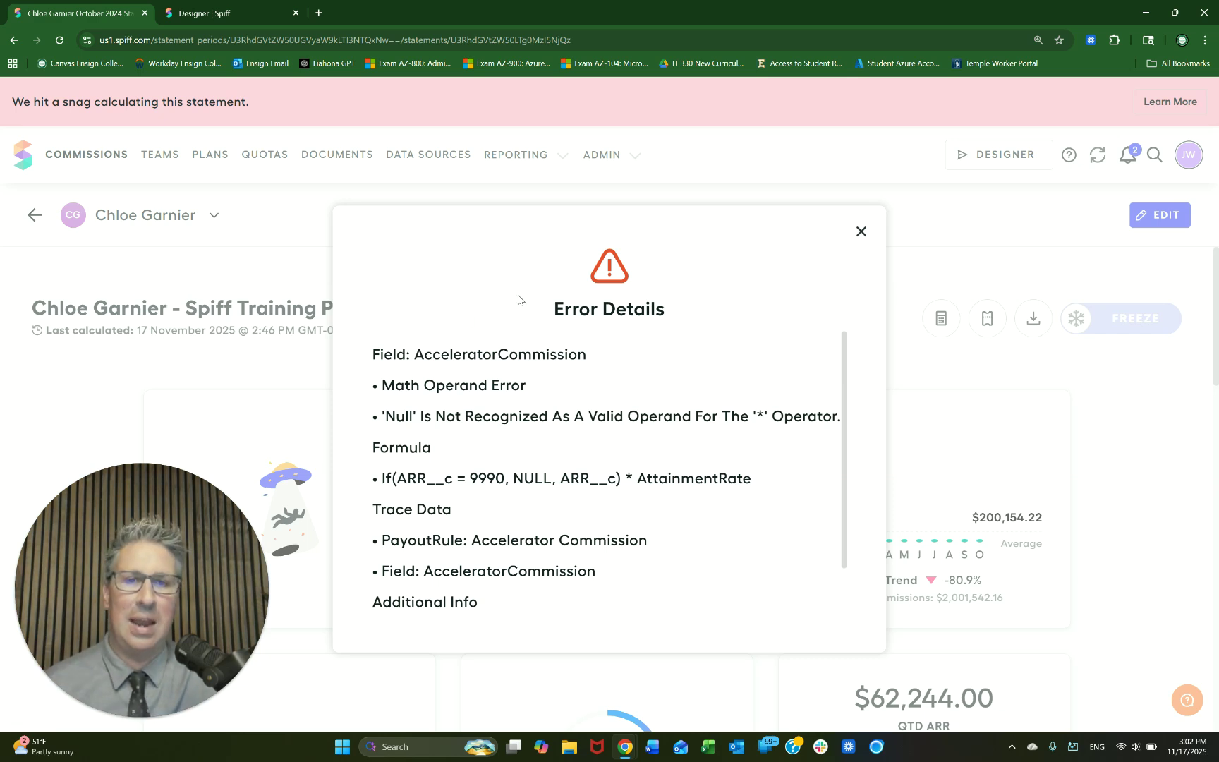
# Step: Compare the Accelerator Commission rule in Designer with the statement's error details, including the formula, trace data and additional info
pyautogui.click(226, 12)
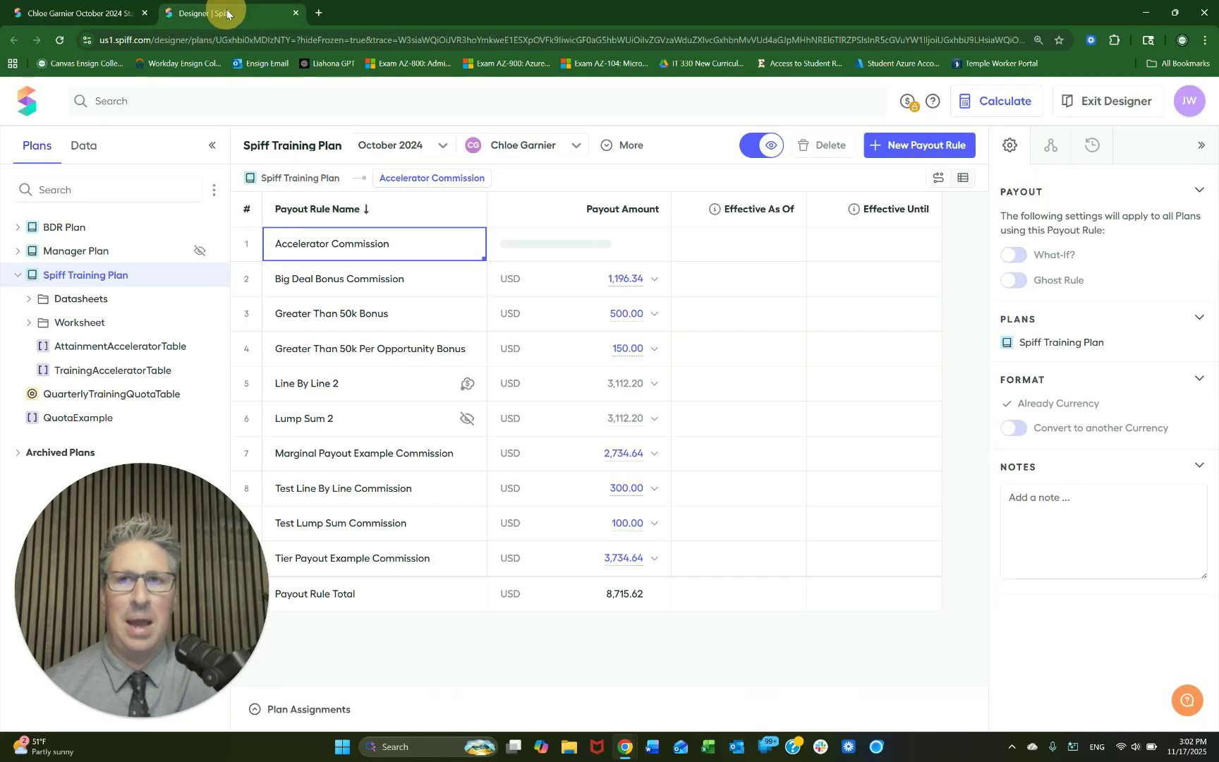
pyautogui.click(122, 15)
pyautogui.click(234, 16)
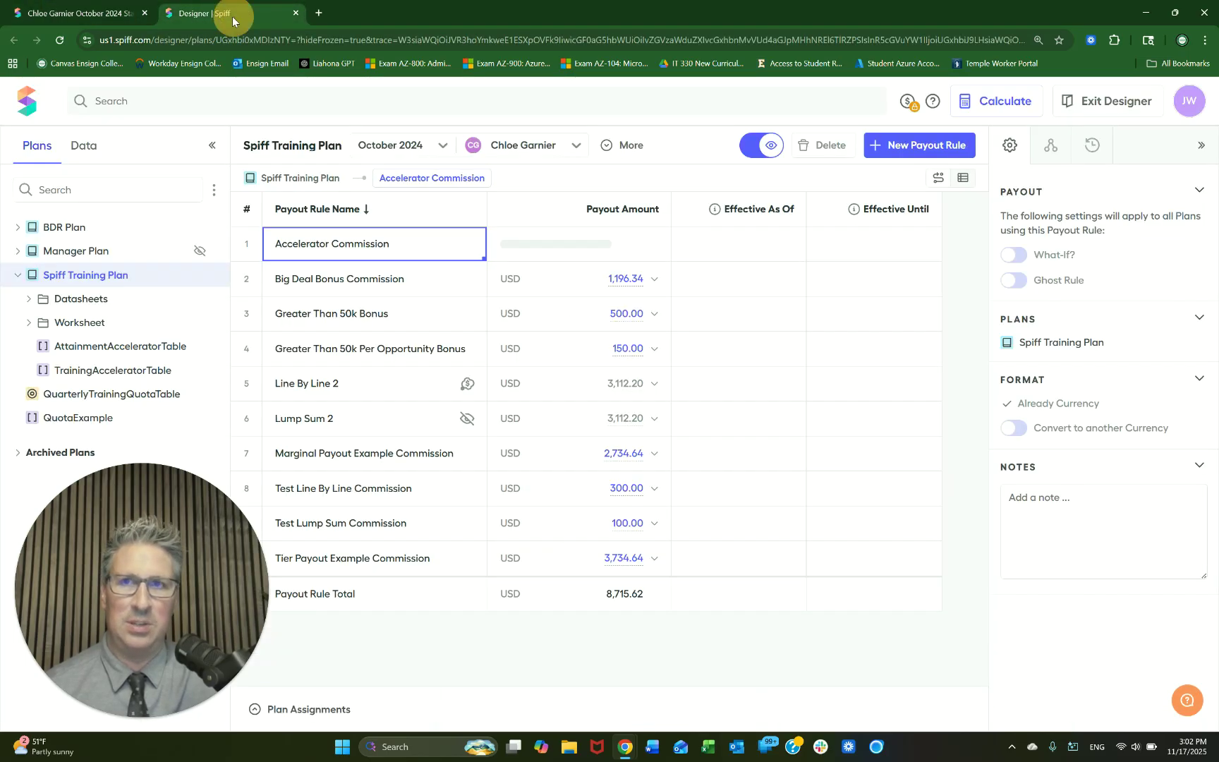
pyautogui.click(123, 16)
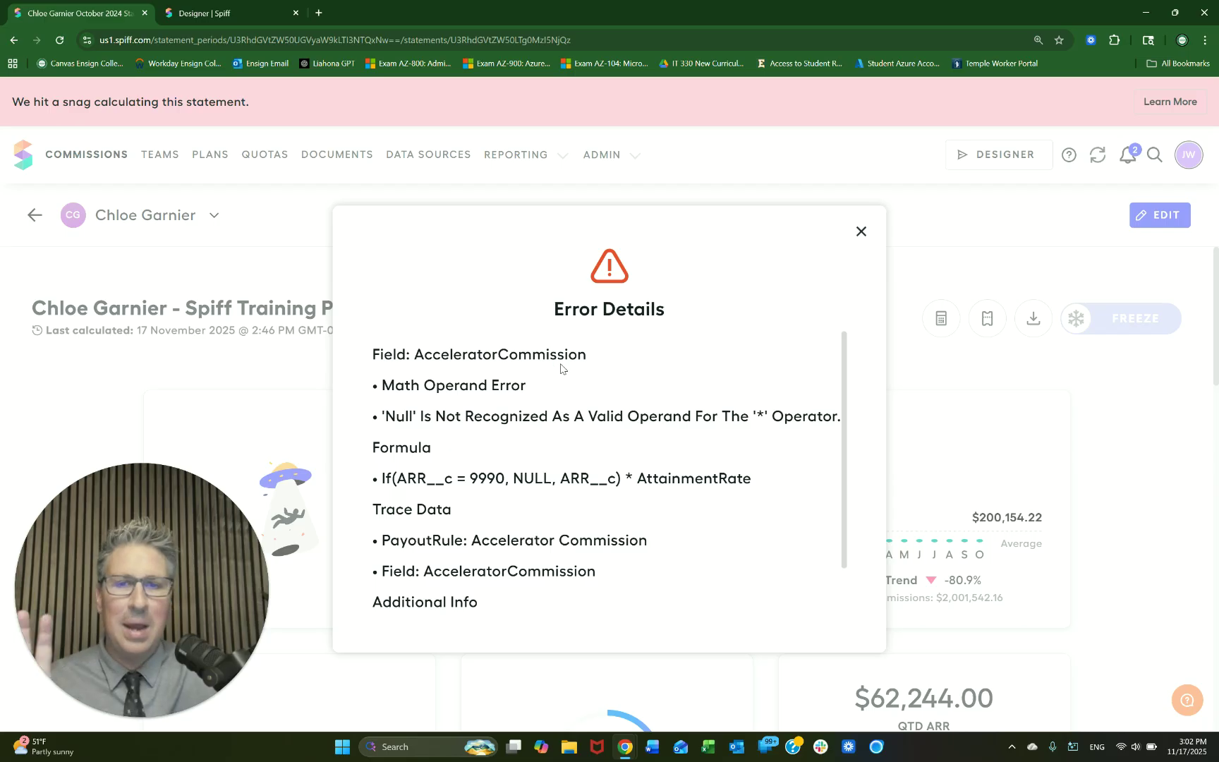
pyautogui.scroll(-1, 536, 352)
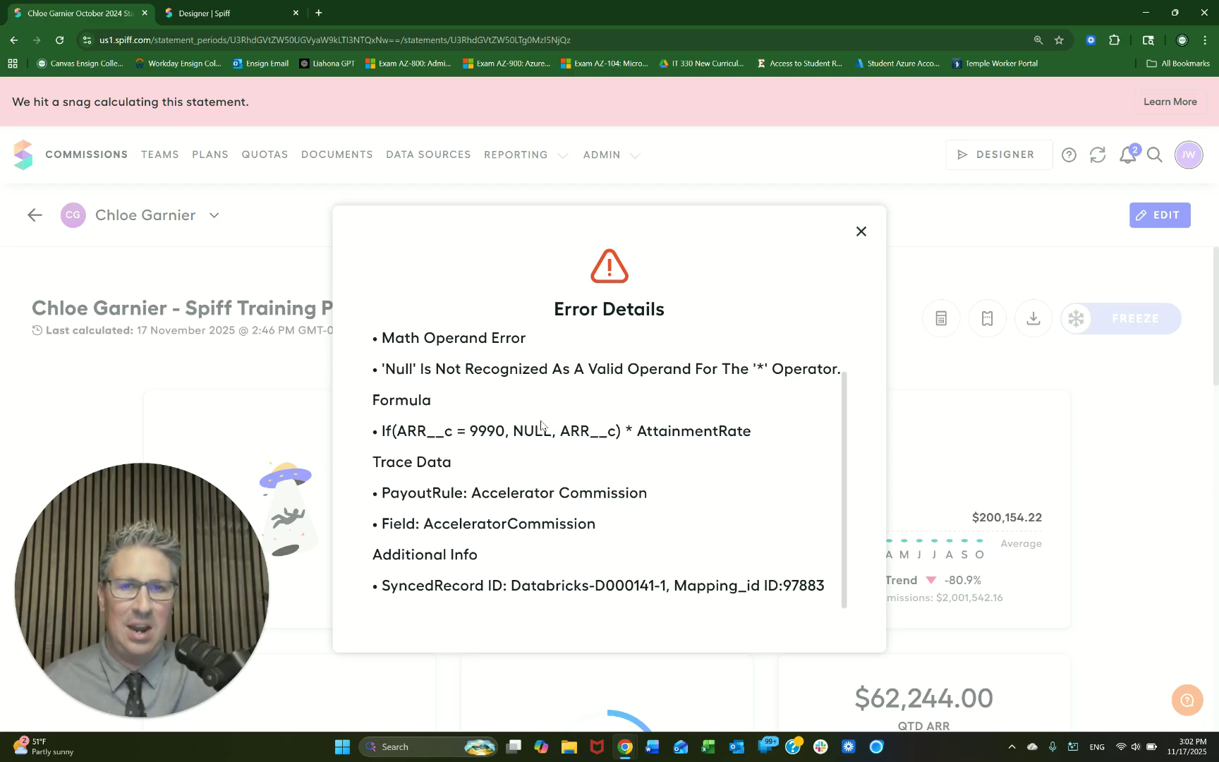
# Step: Review the statement's error details, highlighting the trace data with the Accelerator Commission payout rule and AcceleratorCommission field
pyautogui.scroll(1, 536, 409)
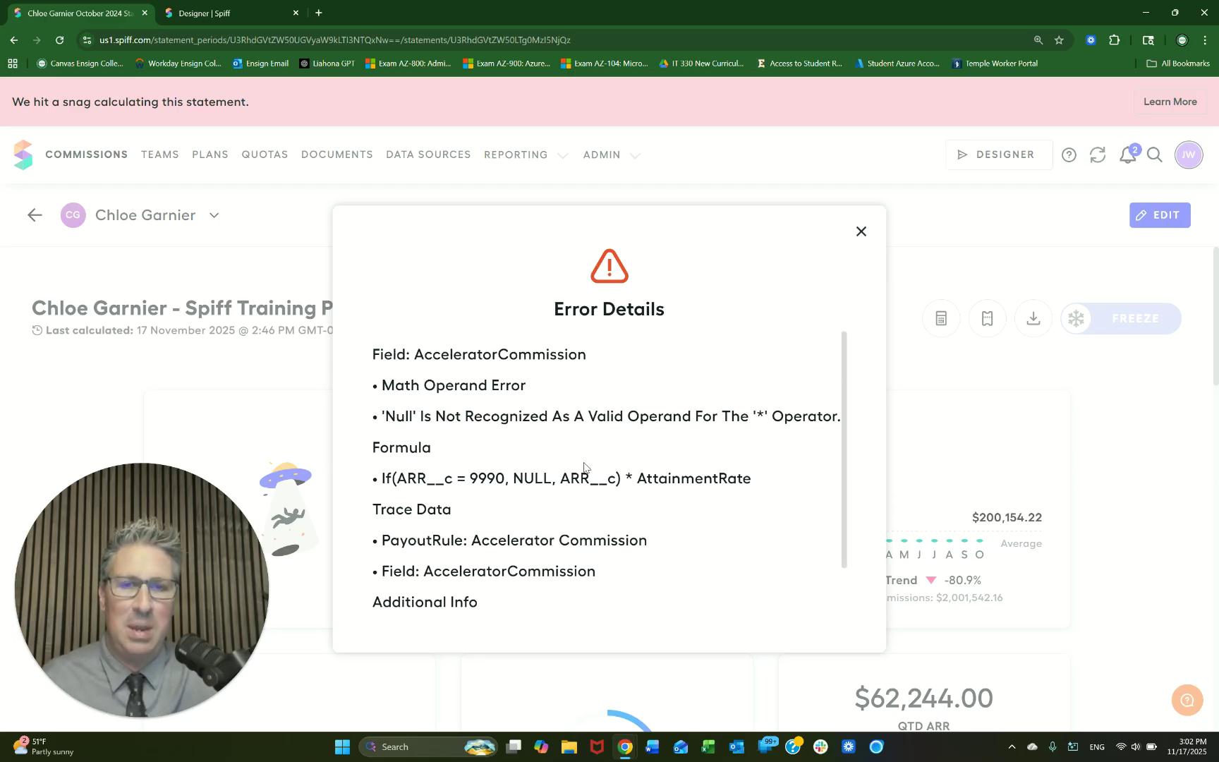
pyautogui.scroll(-1, 583, 474)
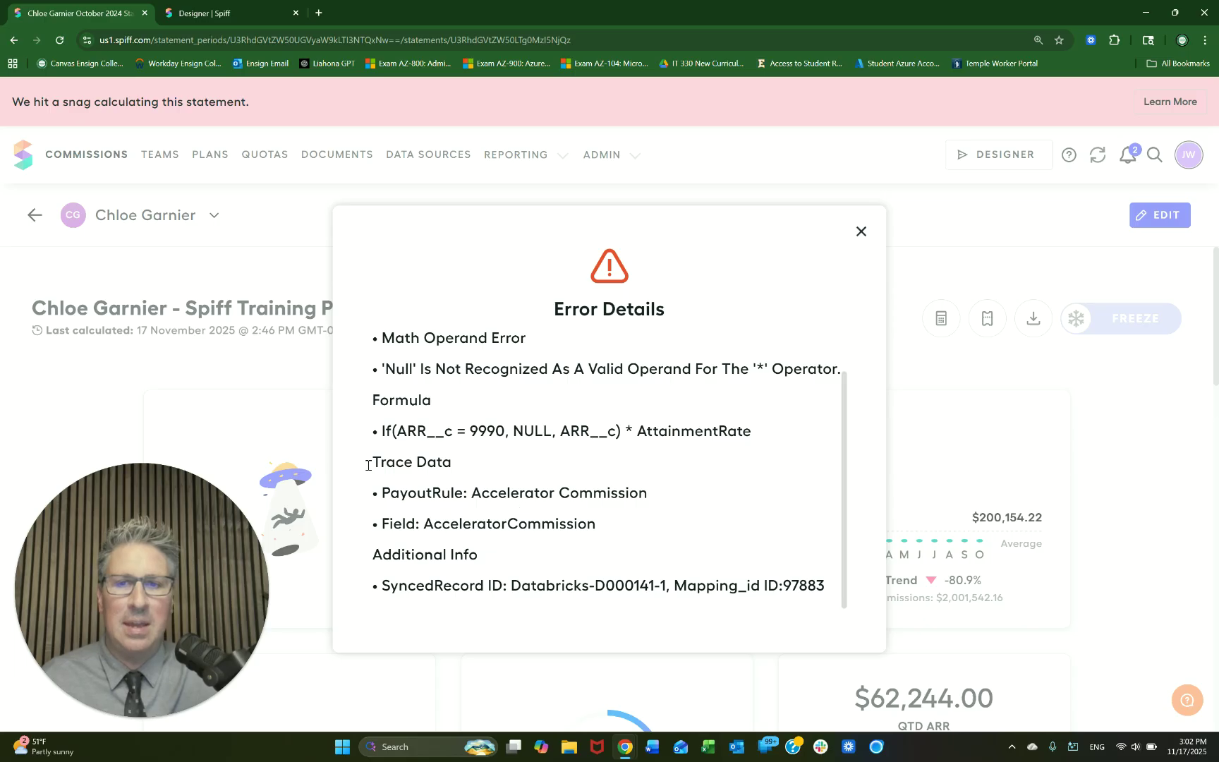
pyautogui.moveTo(375, 462)
pyautogui.mouseDown()
pyautogui.moveTo(431, 513)
pyautogui.moveTo(568, 539)
pyautogui.moveTo(624, 524)
pyautogui.mouseUp()
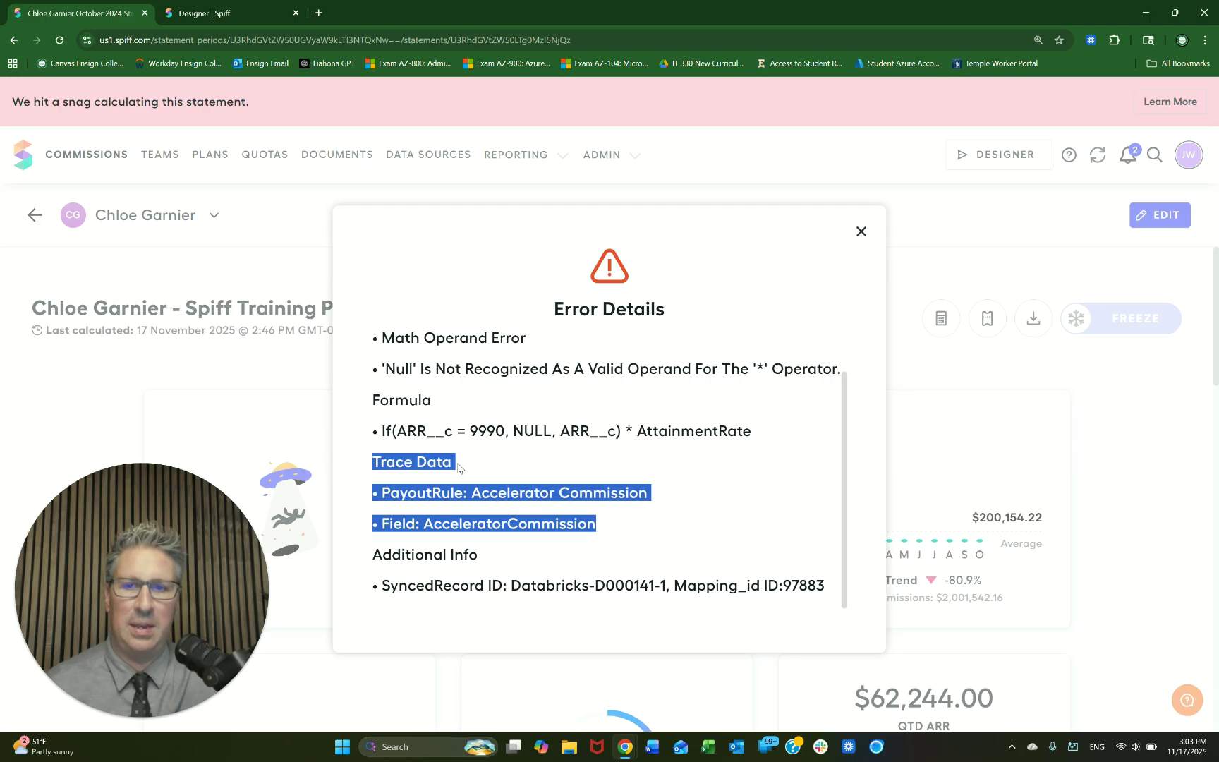
# Step: In Designer, inspect the payout amount formula of the Accelerator Commission rule to trace the datasheet and field it references
pyautogui.click(240, 17)
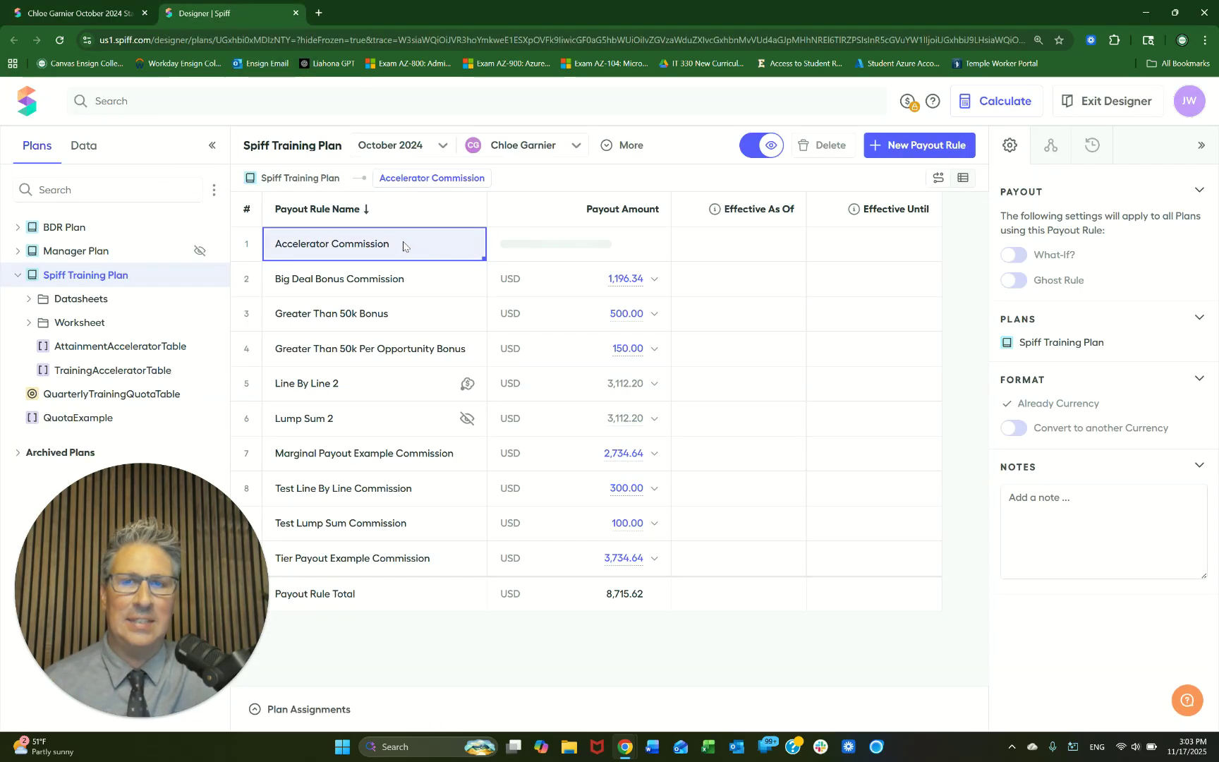
pyautogui.click(572, 258)
pyautogui.click(584, 243)
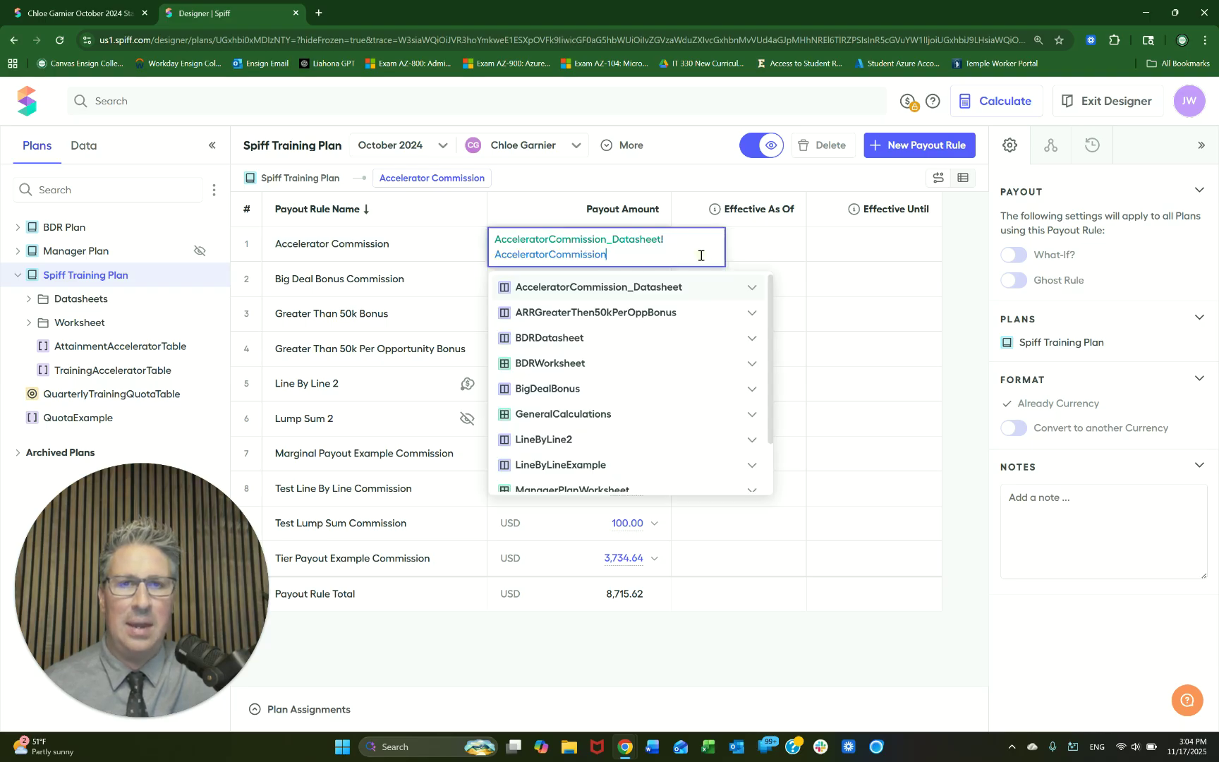
pyautogui.click(570, 214)
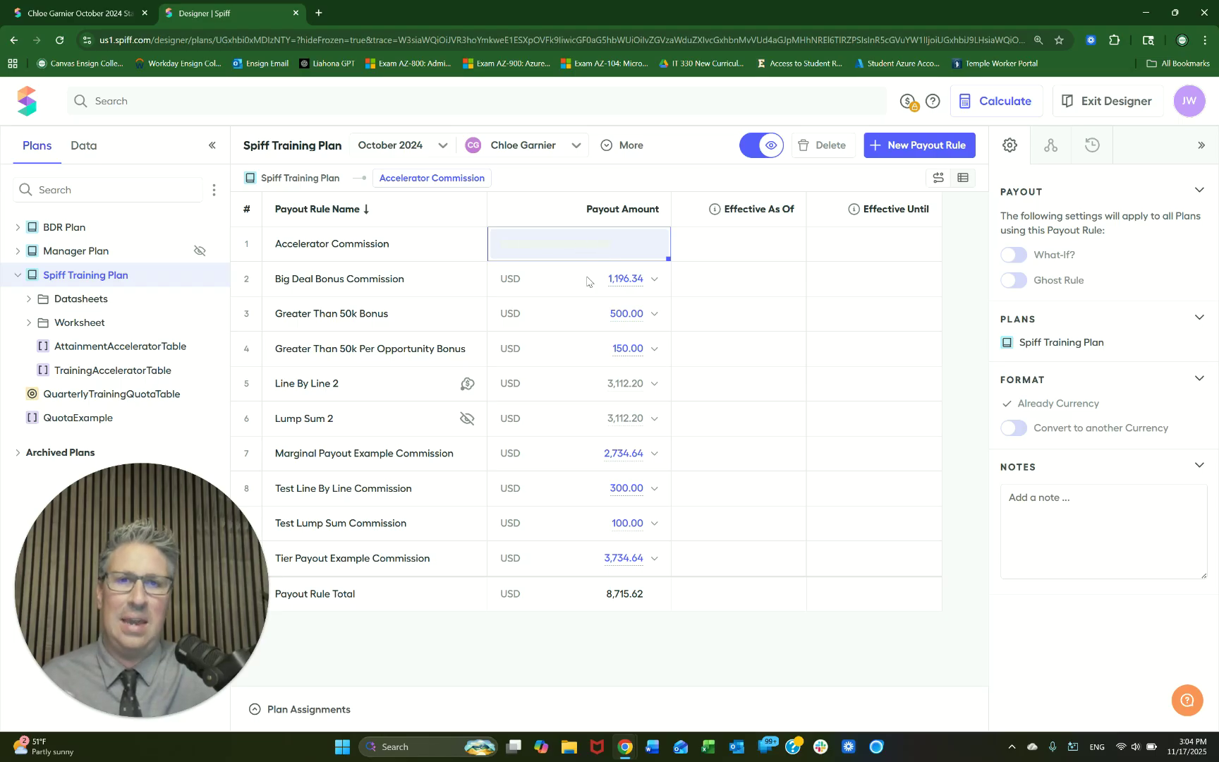
pyautogui.click(628, 246)
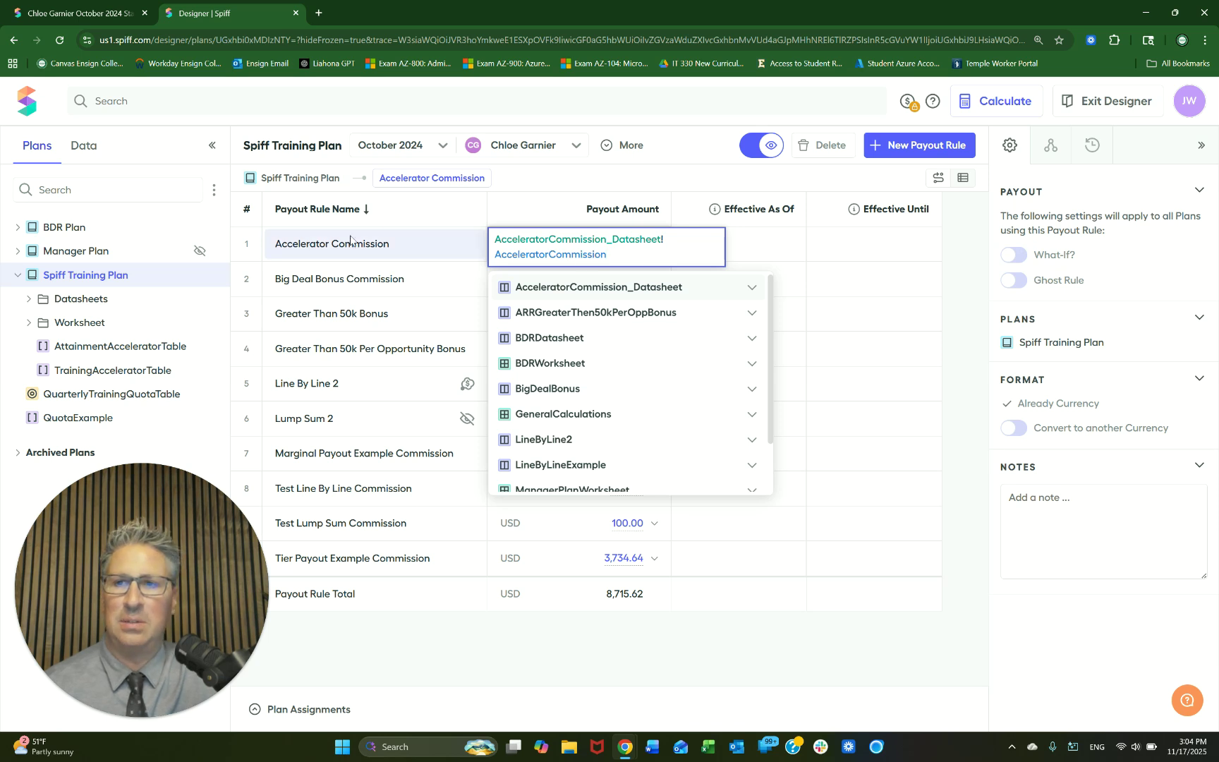
# Step: Open AcceleratorCommission_Datasheet from the Spiff Training Plan's datasheets and select its AcceleratorCommission field to show the formula
pyautogui.click(29, 301)
pyautogui.click(29, 301)
pyautogui.click(32, 300)
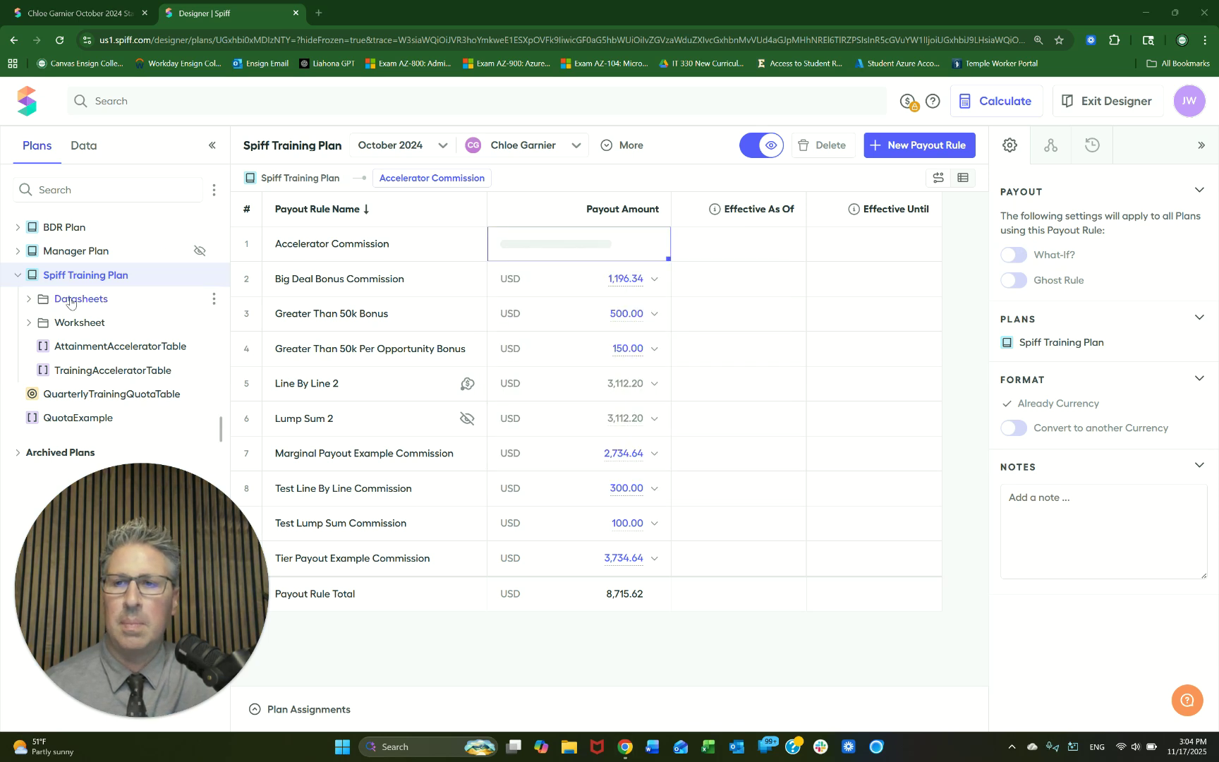
pyautogui.click(66, 302)
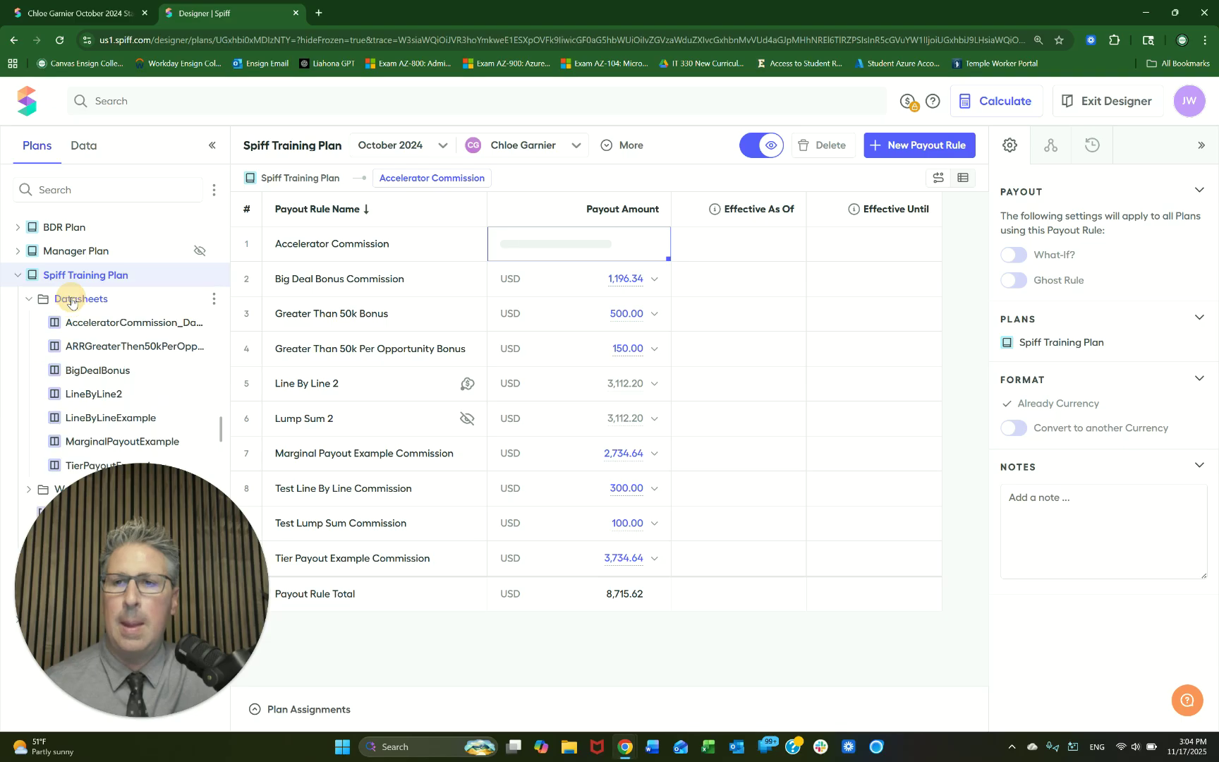
pyautogui.click(139, 326)
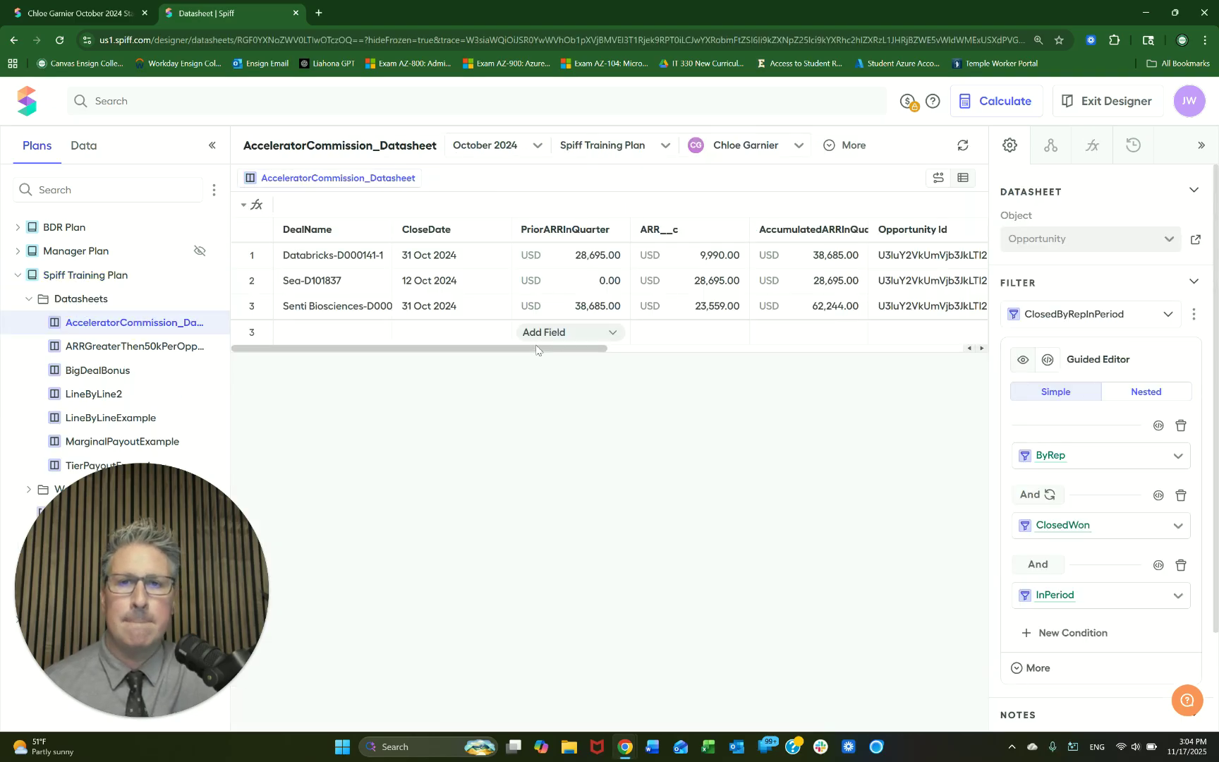
pyautogui.moveTo(544, 348); pyautogui.dragTo(718, 372)
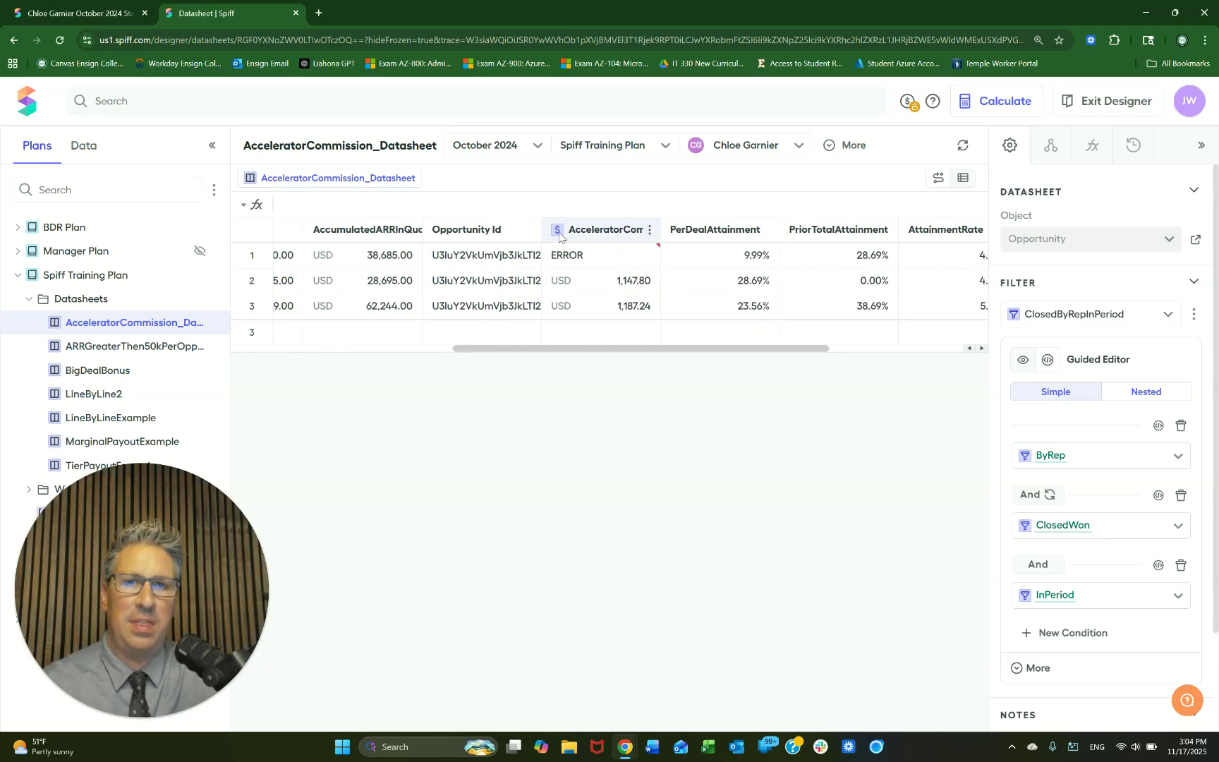
pyautogui.click(611, 234)
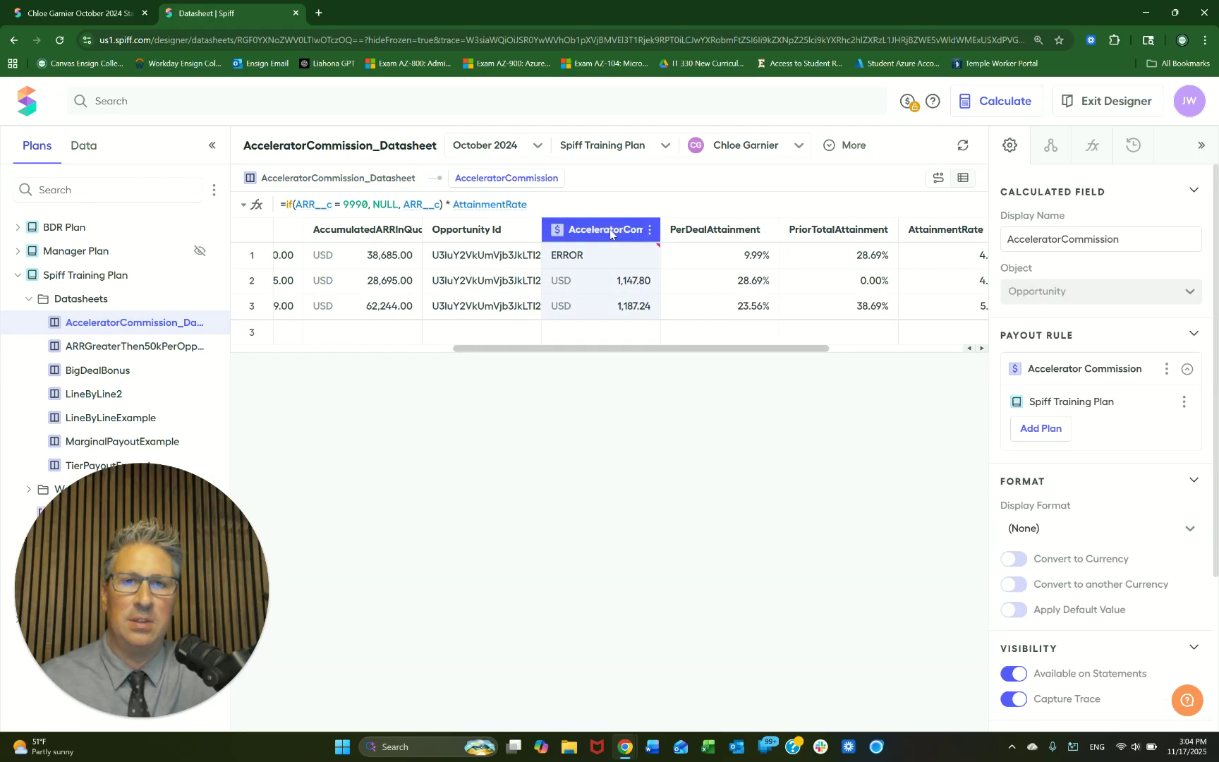
# Step: Strip the IF condition from the AcceleratorCommission formula so it reads =ARR__c * AttainmentRate, and save it
pyautogui.moveTo(559, 235)
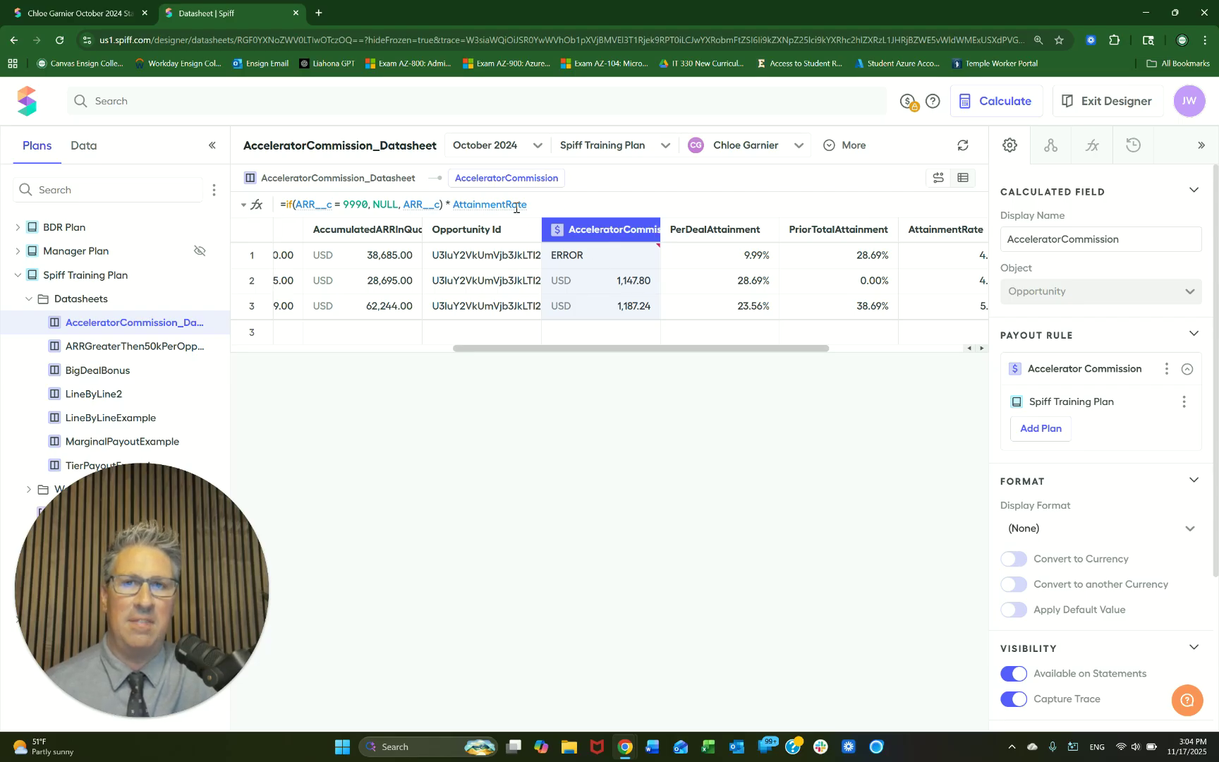
pyautogui.moveTo(585, 252)
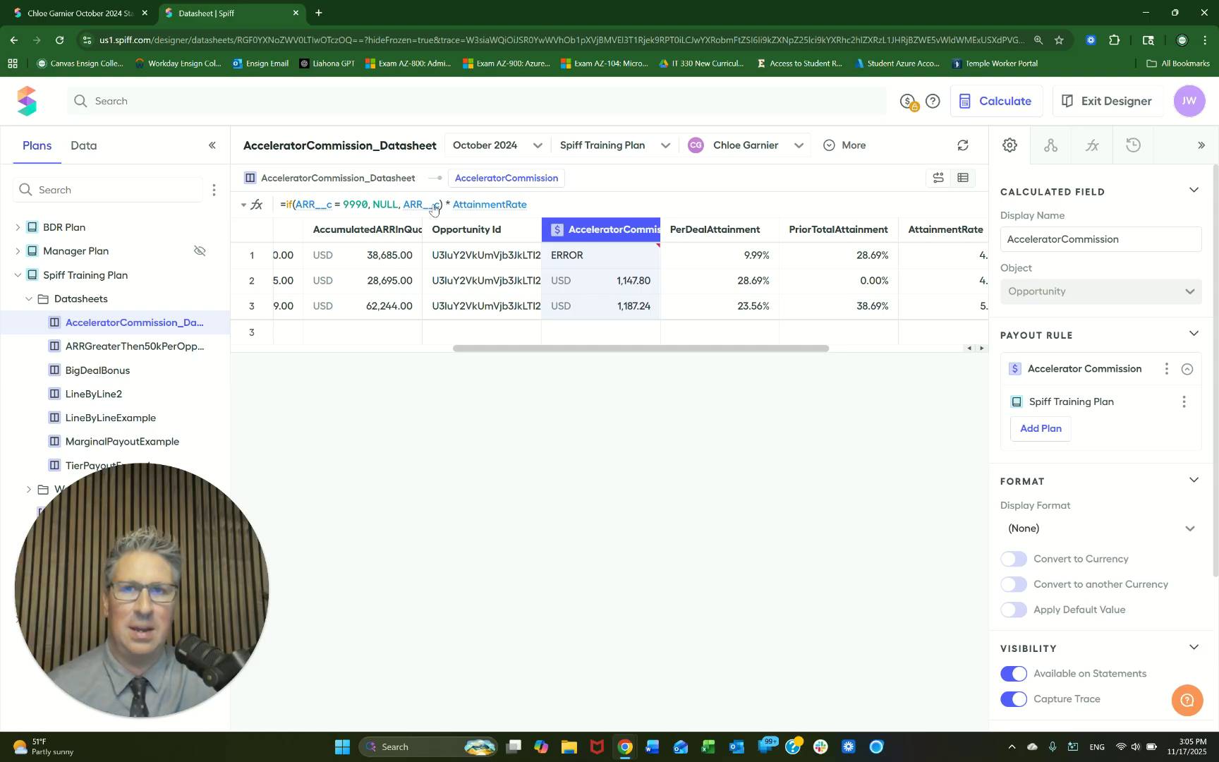
pyautogui.click(444, 203)
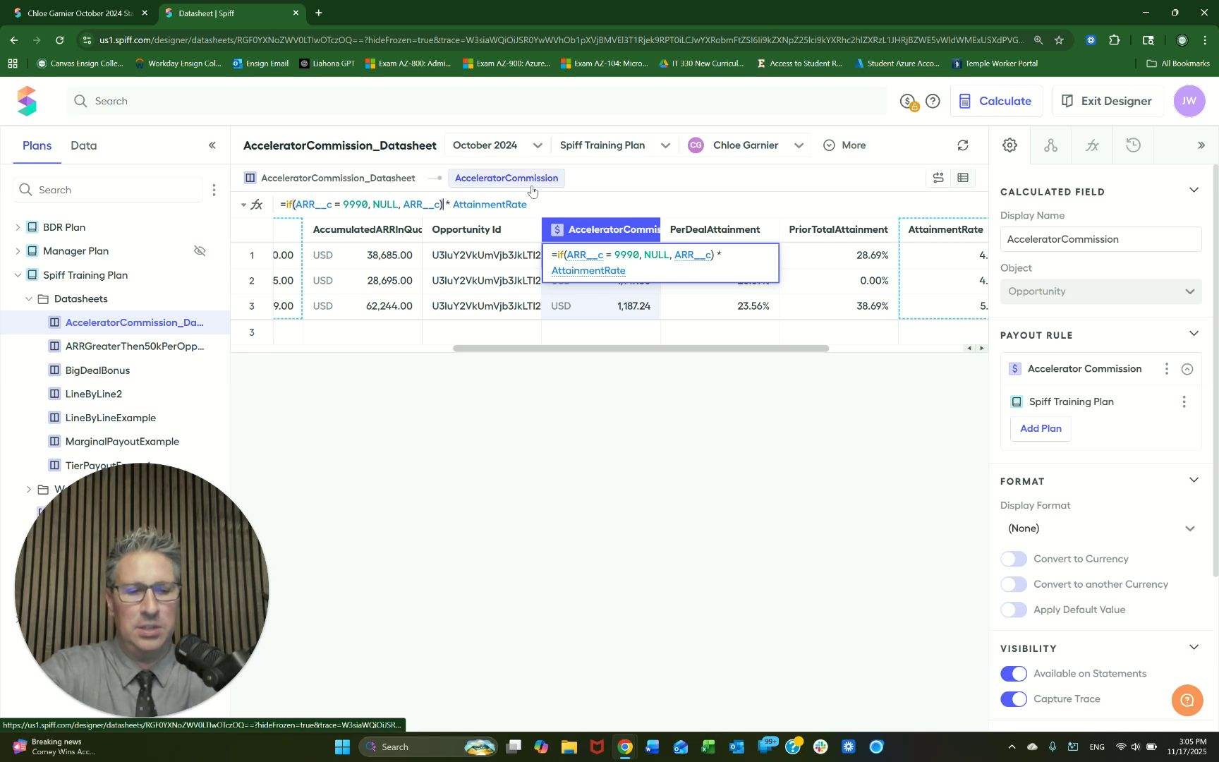
pyautogui.press('BackSpace')
pyautogui.press('BackSpace')
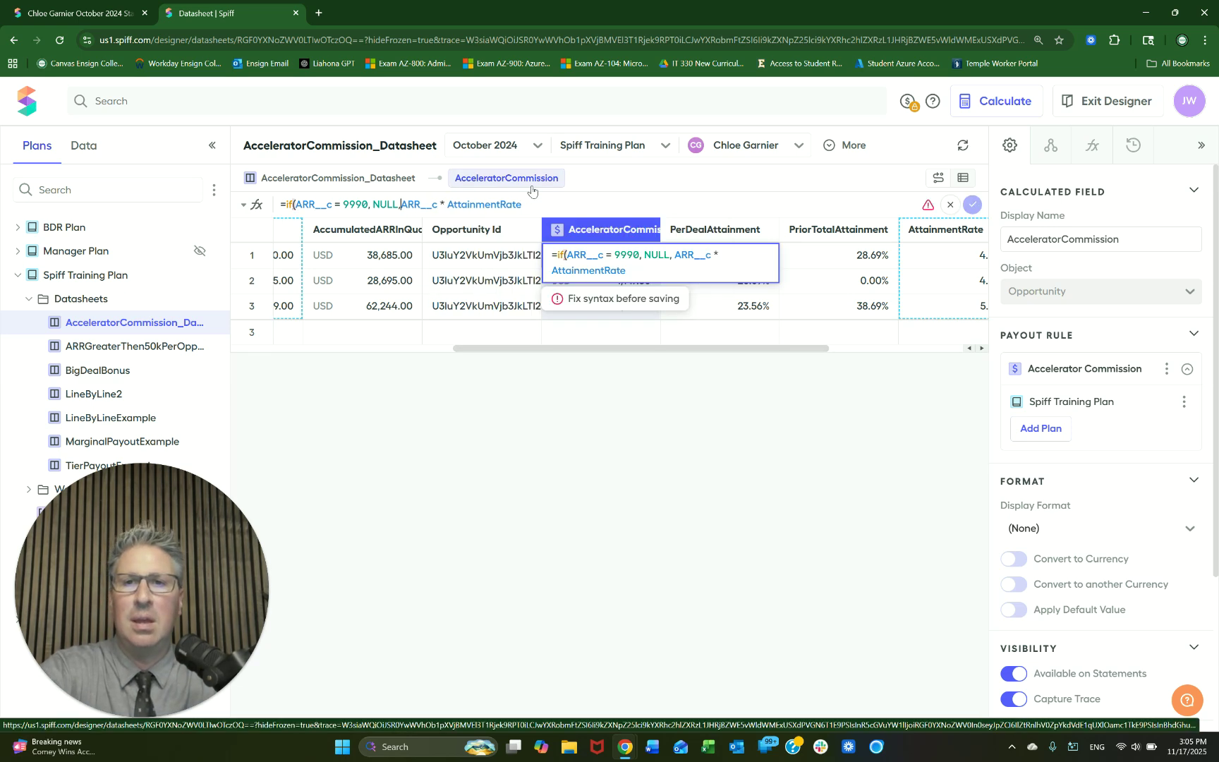
pyautogui.press('BackSpace')
pyautogui.press('BackSpace')
pyautogui.press('BackSpace')
pyautogui.press('BackSpace')
pyautogui.press('BackSpace')
pyautogui.press('BackSpace')
pyautogui.press('BackSpace')
pyautogui.press('BackSpace')
pyautogui.press('BackSpace')
pyautogui.press('BackSpace')
pyautogui.press('BackSpace')
pyautogui.press('BackSpace')
pyautogui.press('BackSpace')
pyautogui.press('BackSpace')
pyautogui.press('BackSpace')
pyautogui.press('BackSpace')
pyautogui.press('BackSpace')
pyautogui.press('BackSpace')
pyautogui.press('BackSpace')
pyautogui.press('BackSpace')
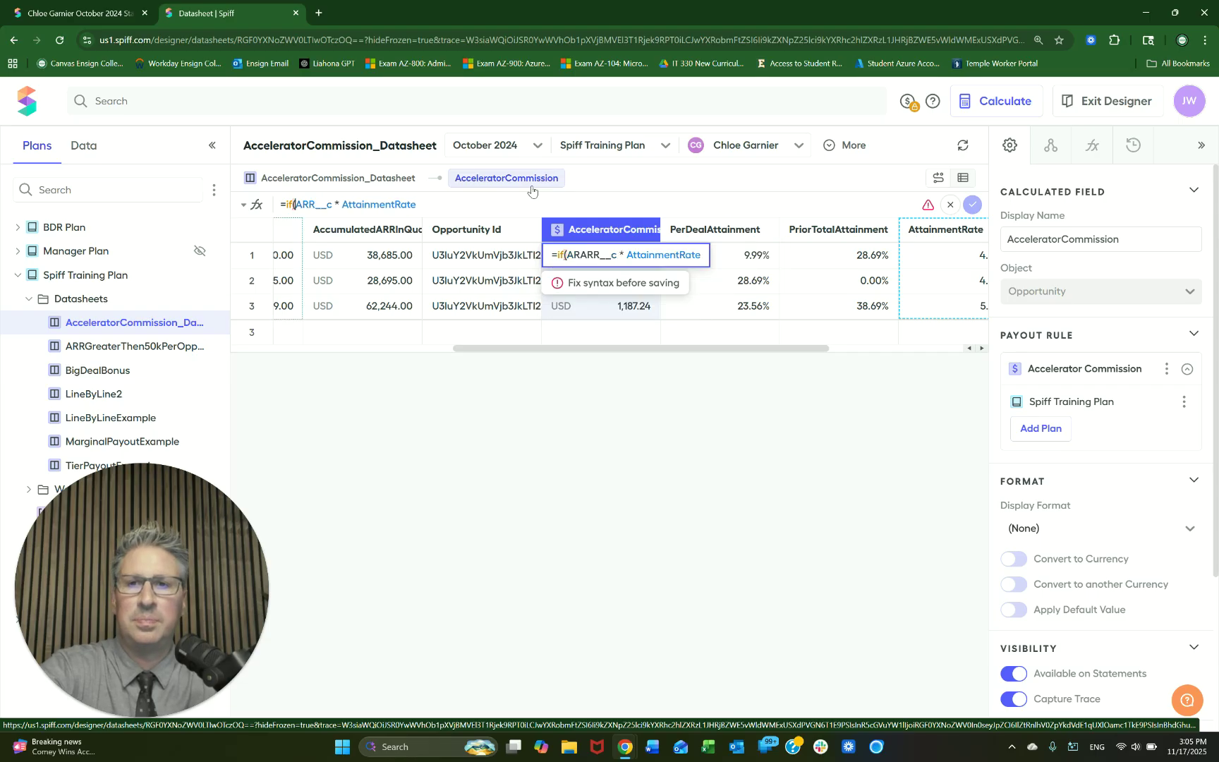
pyautogui.press('BackSpace')
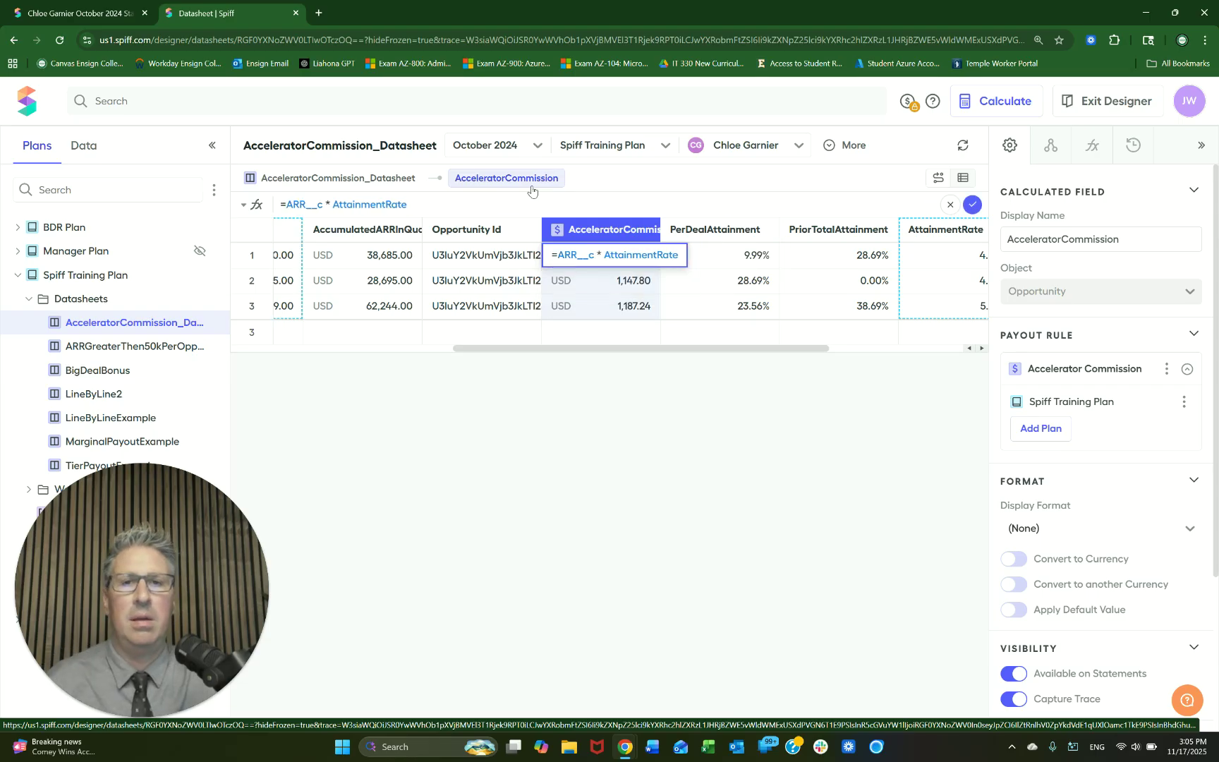
pyautogui.click(972, 205)
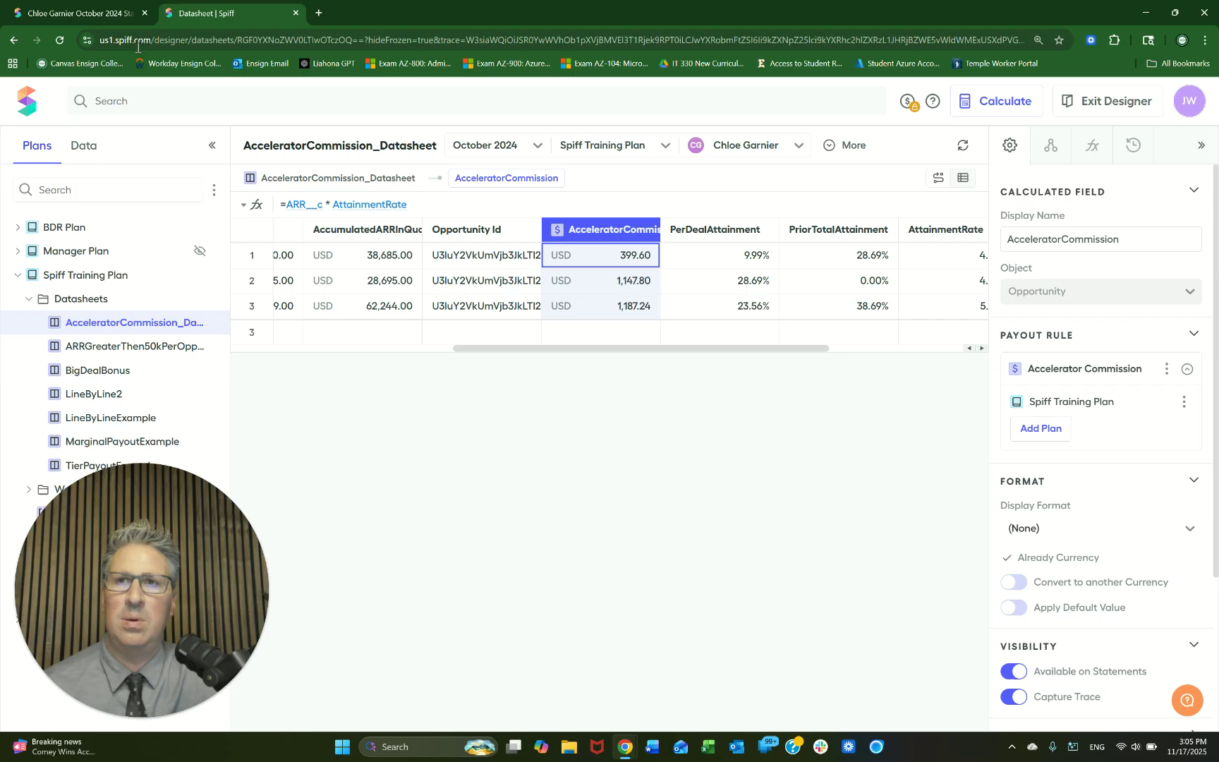
# Step: Return to the statement tab, close the error details and open the errored statements list from the commissions overview
pyautogui.click(111, 14)
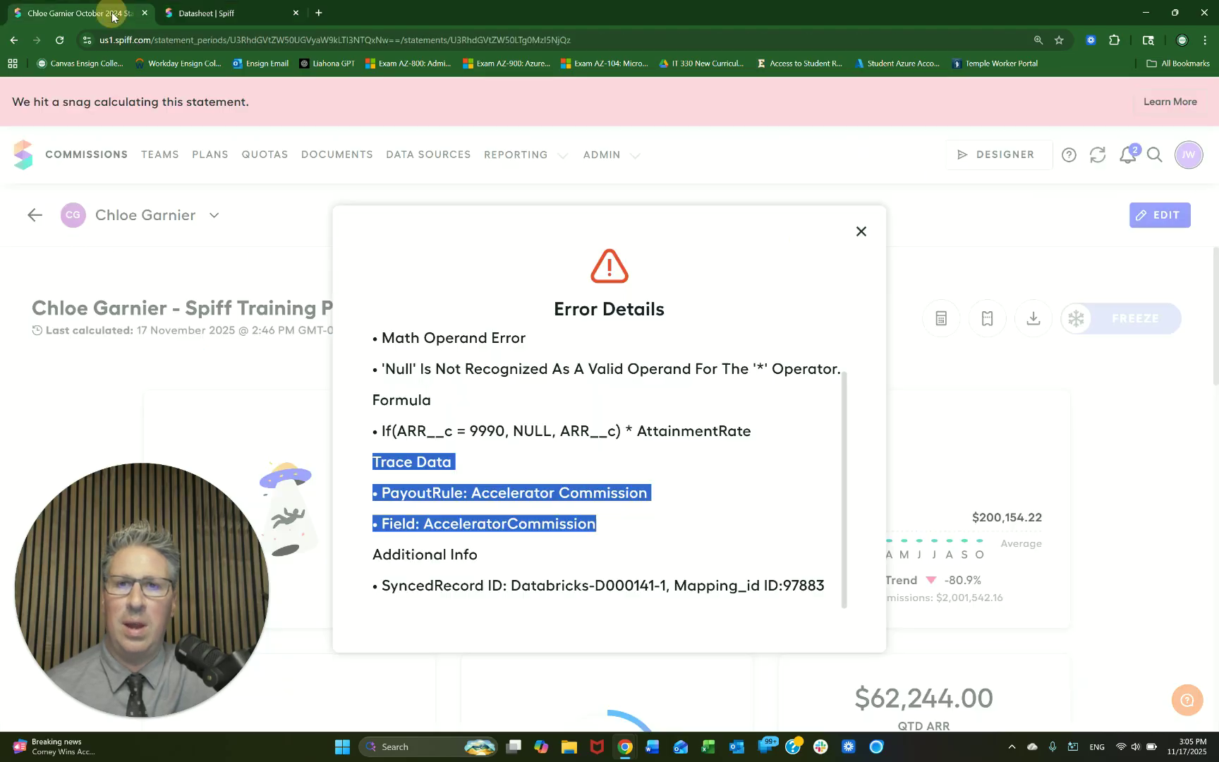
pyautogui.click(861, 233)
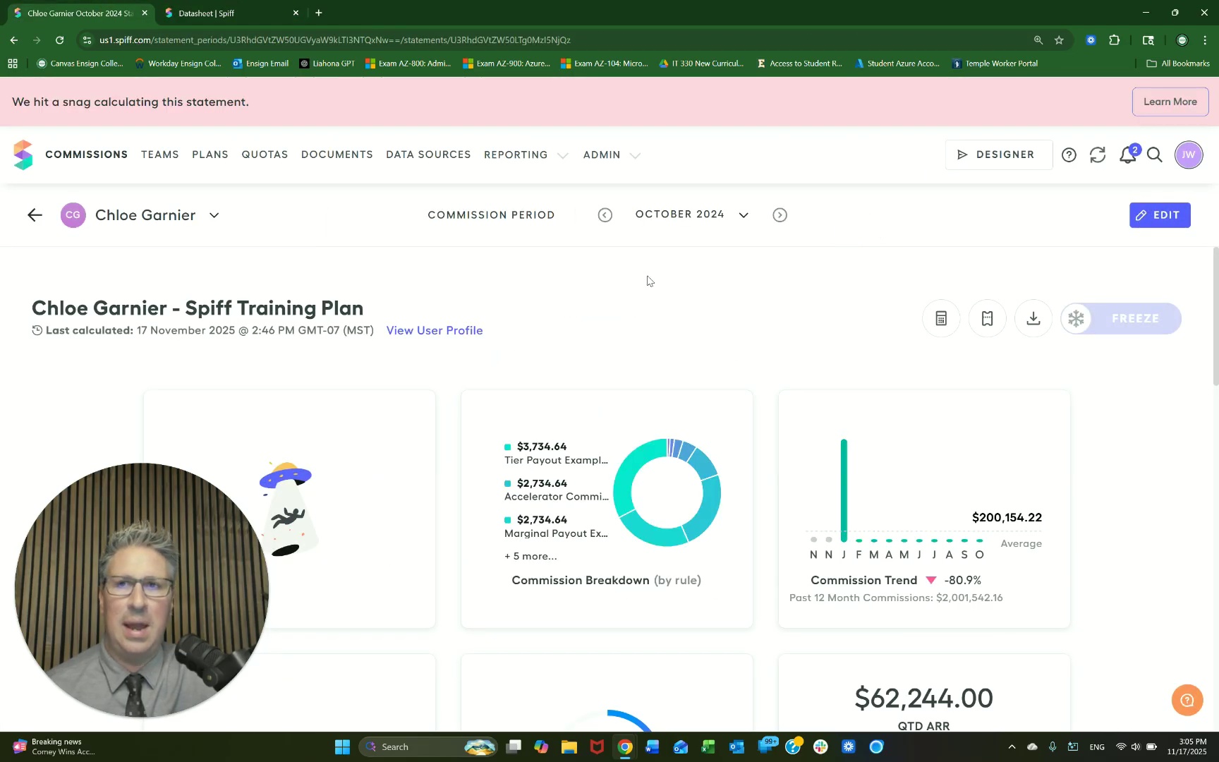
pyautogui.click(113, 157)
pyautogui.click(883, 316)
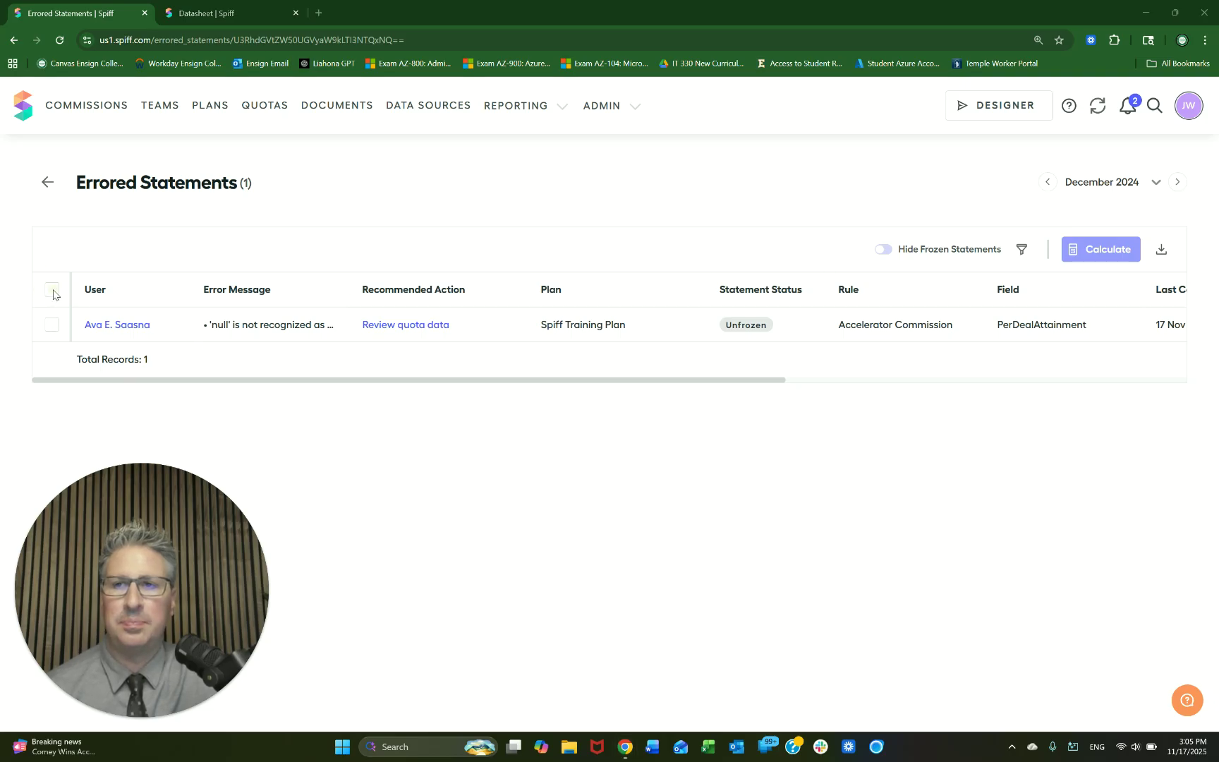
# Step: Hide frozen statements, change the errored statements period to October 2024 and recalculate the statement with the Accelerator Commission error
pyautogui.click(53, 294)
pyautogui.click(55, 295)
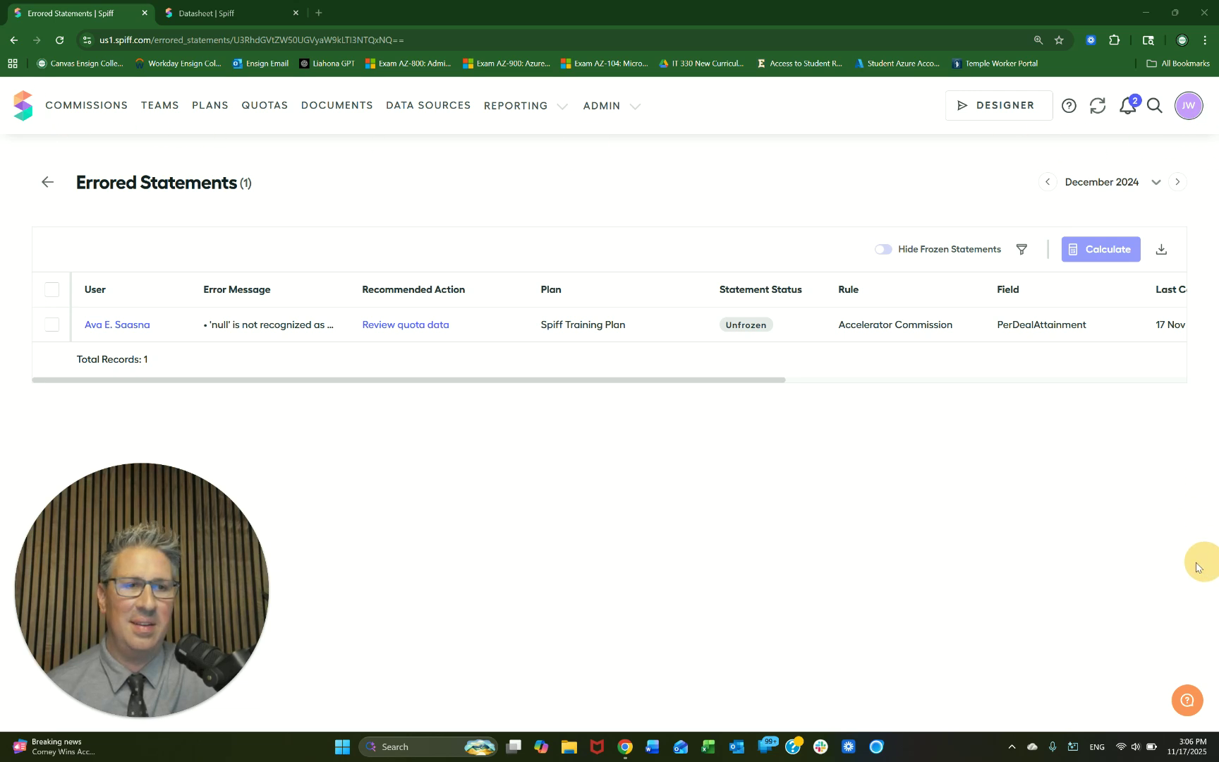
pyautogui.click(52, 325)
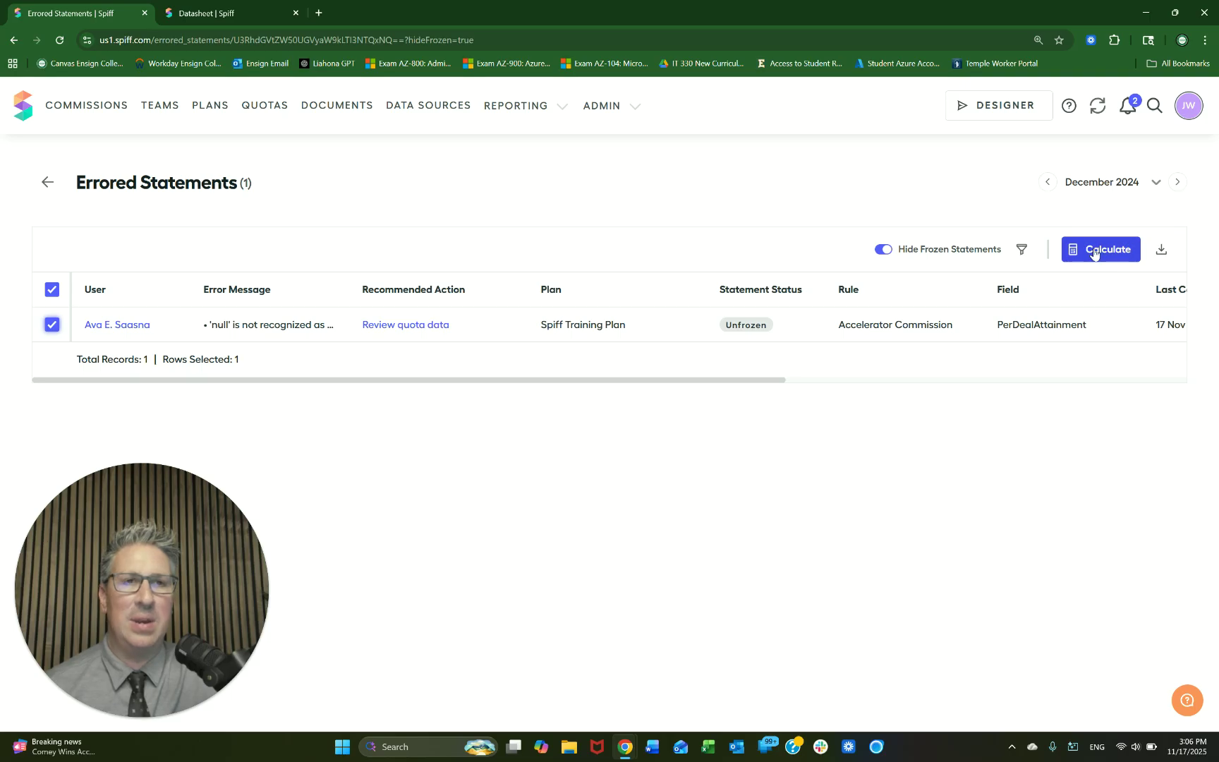
pyautogui.click(1049, 183)
pyautogui.click(1050, 183)
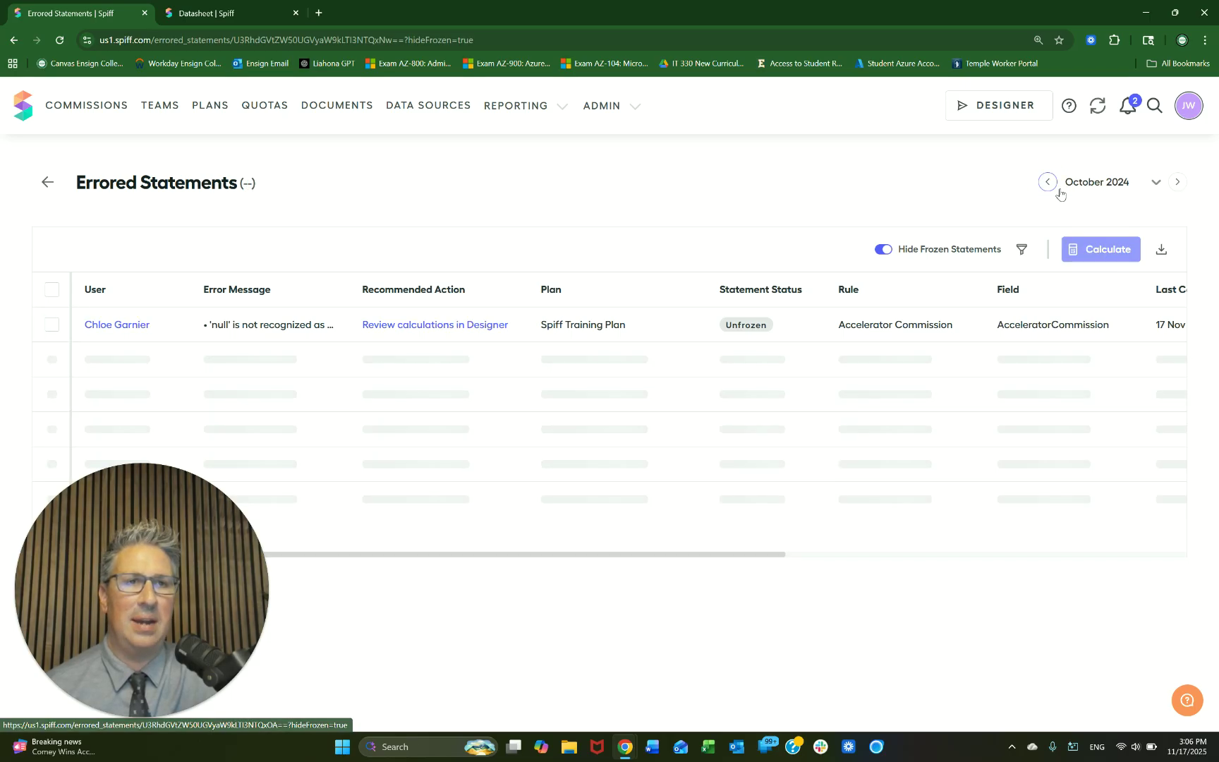
pyautogui.click(52, 326)
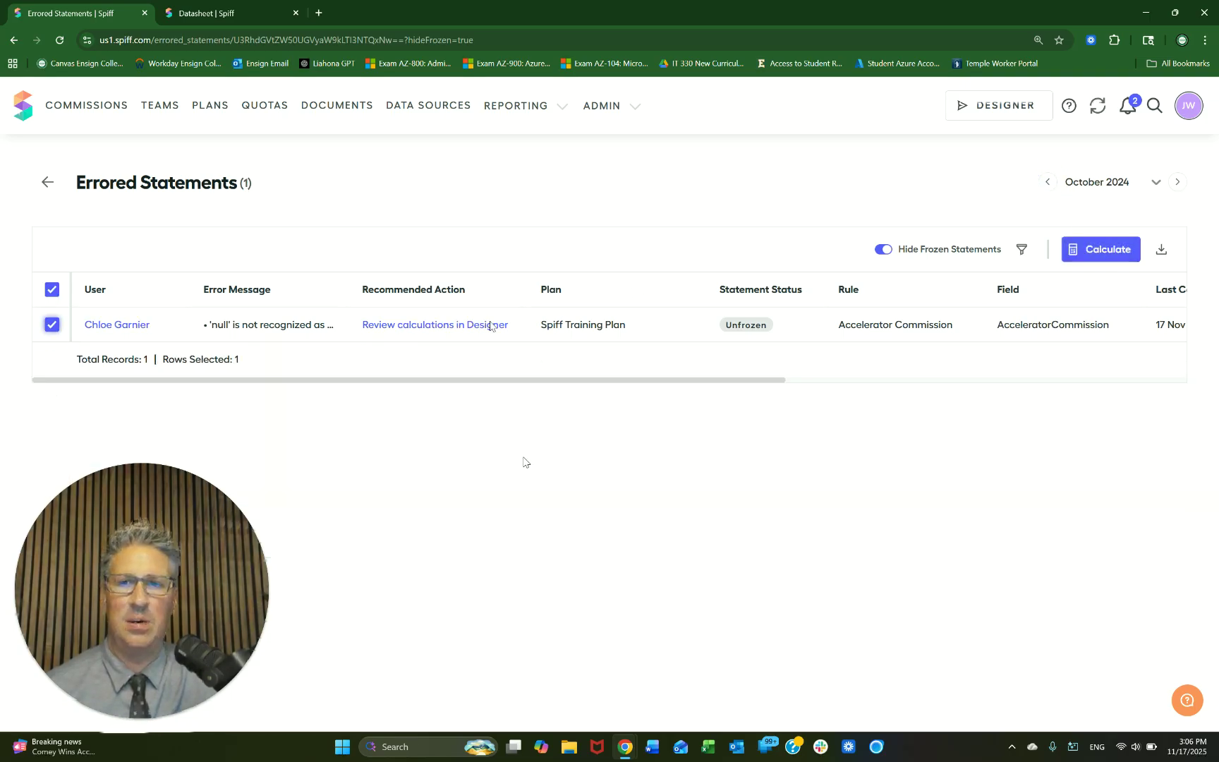
pyautogui.click(1097, 251)
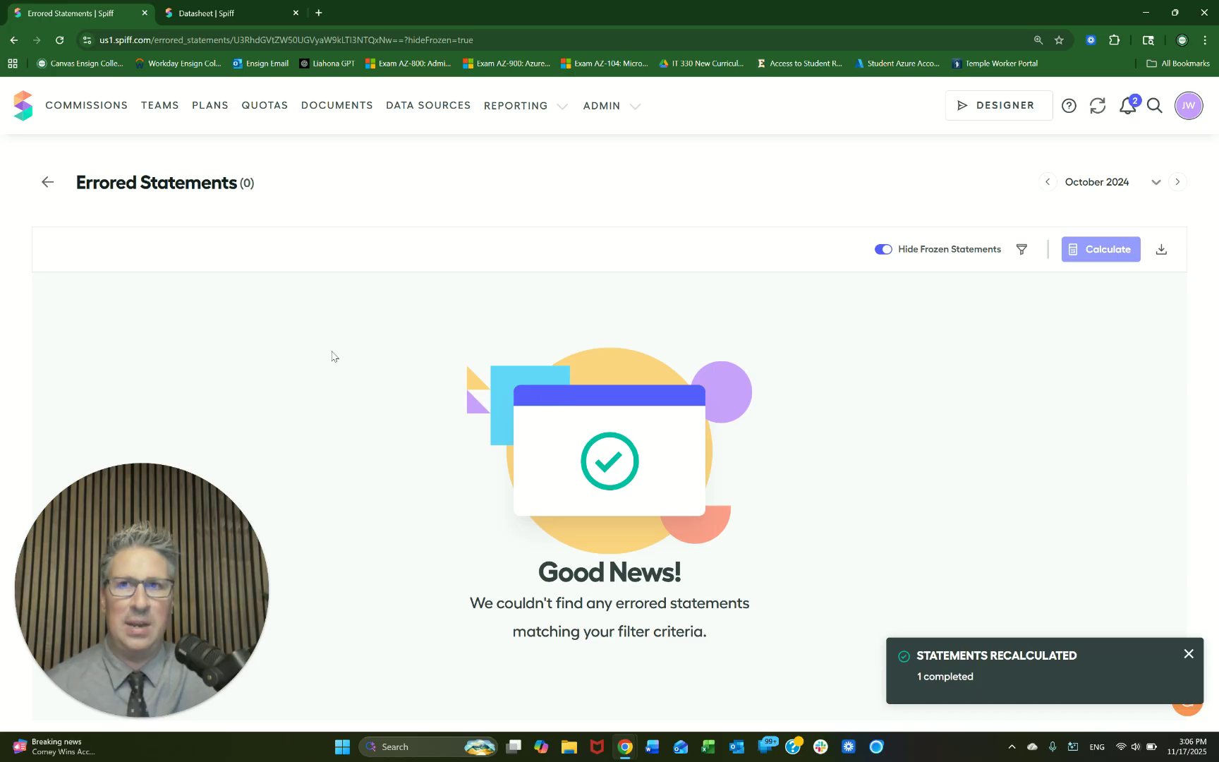
# Step: Open the October 2024 commissions overview and check each representative's commission for remaining statement errors
pyautogui.click(92, 105)
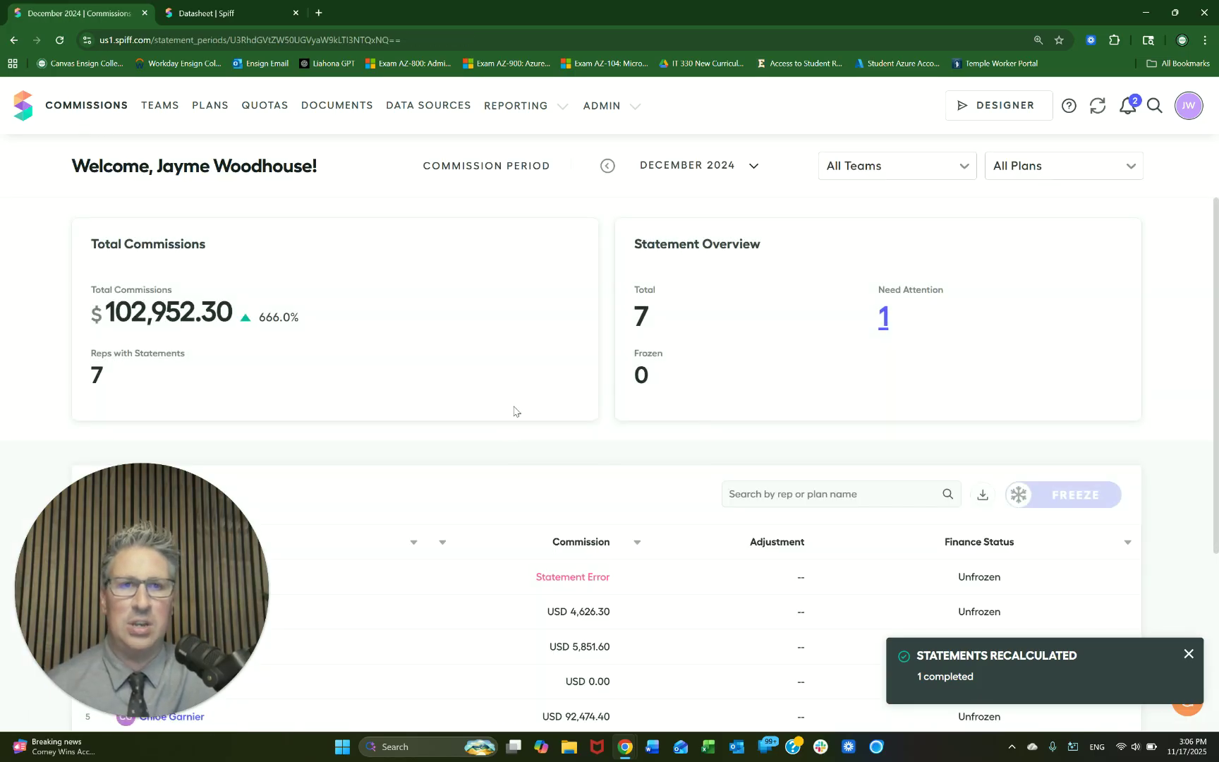
pyautogui.click(608, 166)
pyautogui.click(593, 172)
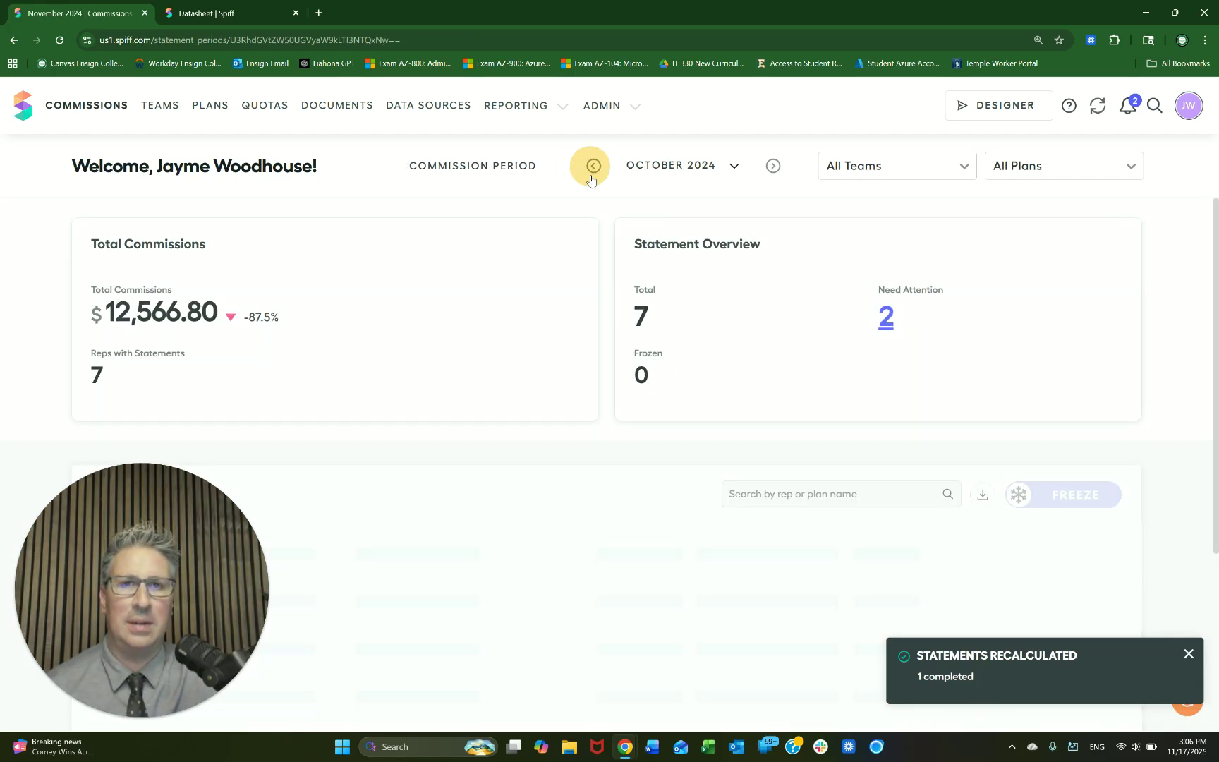
pyautogui.scroll(-2, 600, 423)
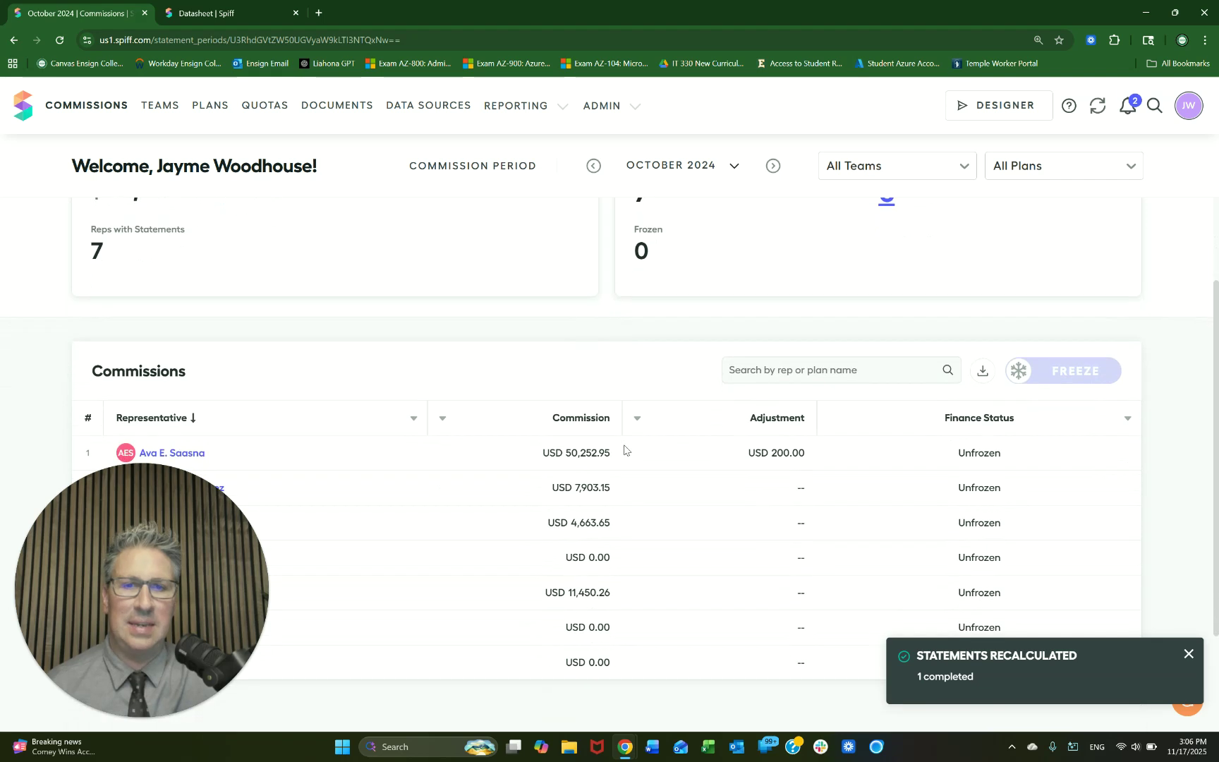
pyautogui.scroll(-2, 625, 440)
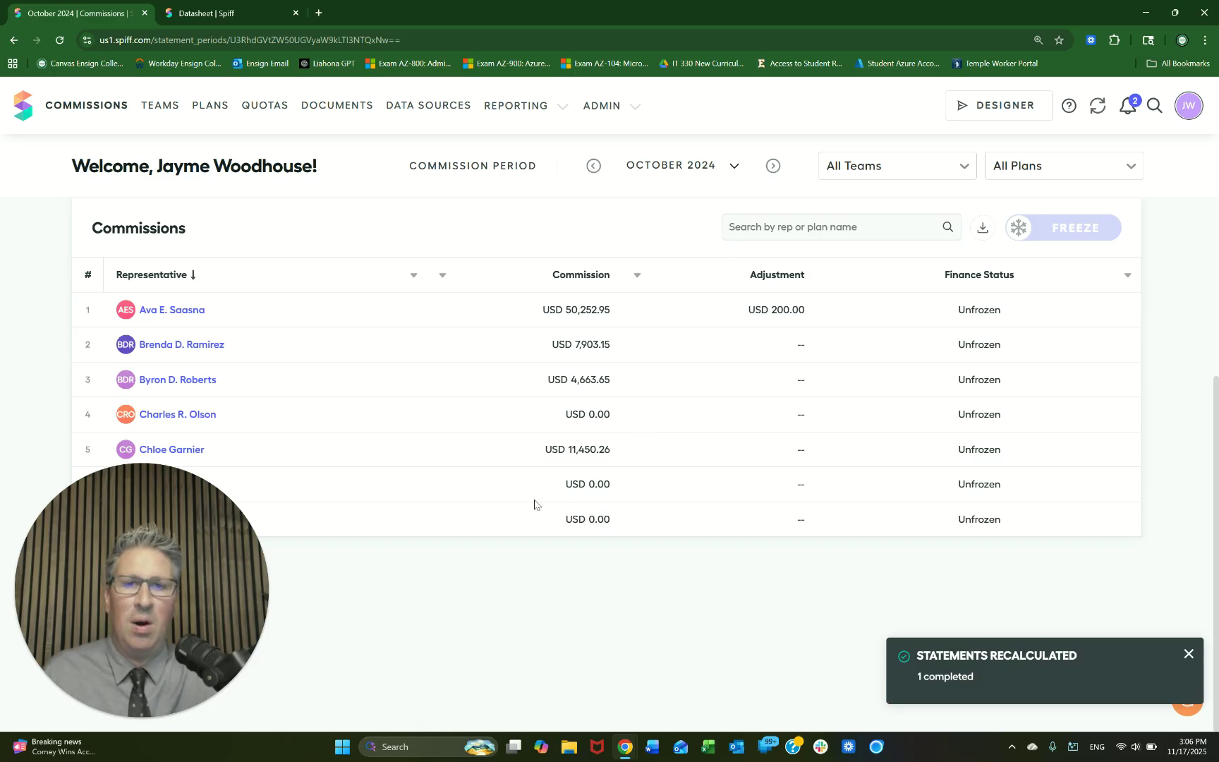
pyautogui.click(203, 621)
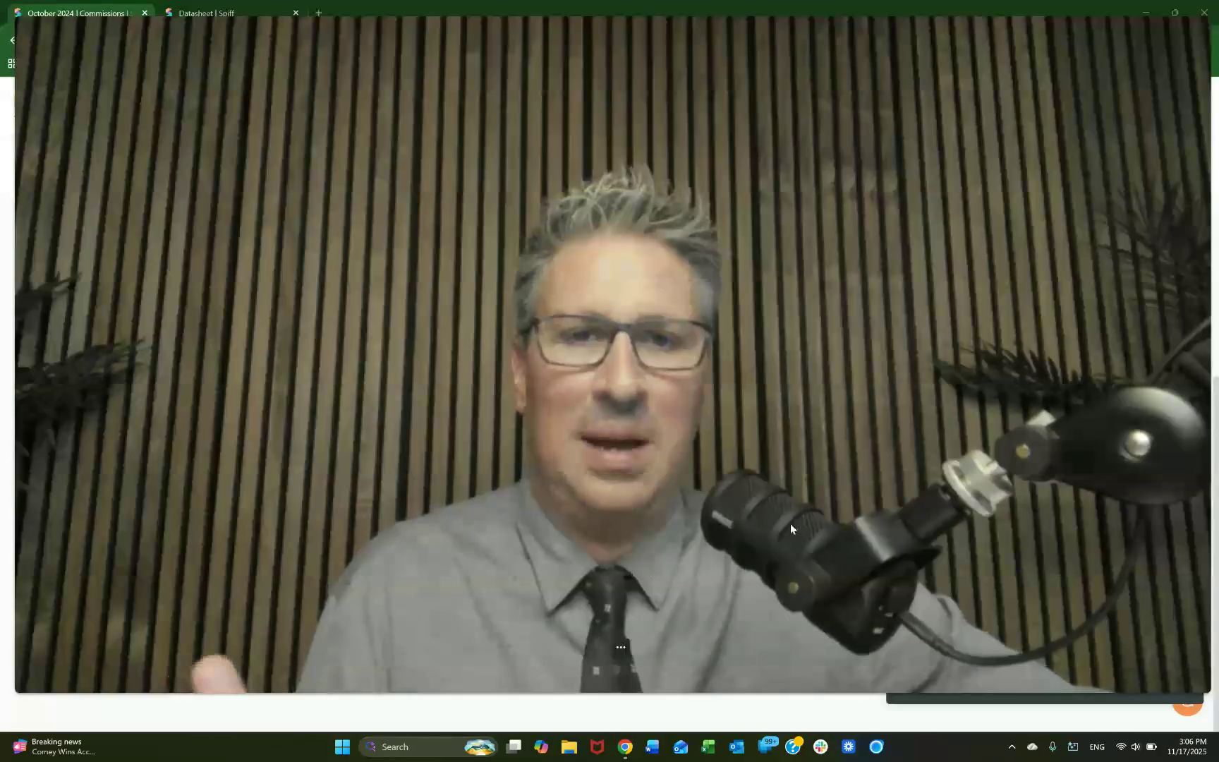